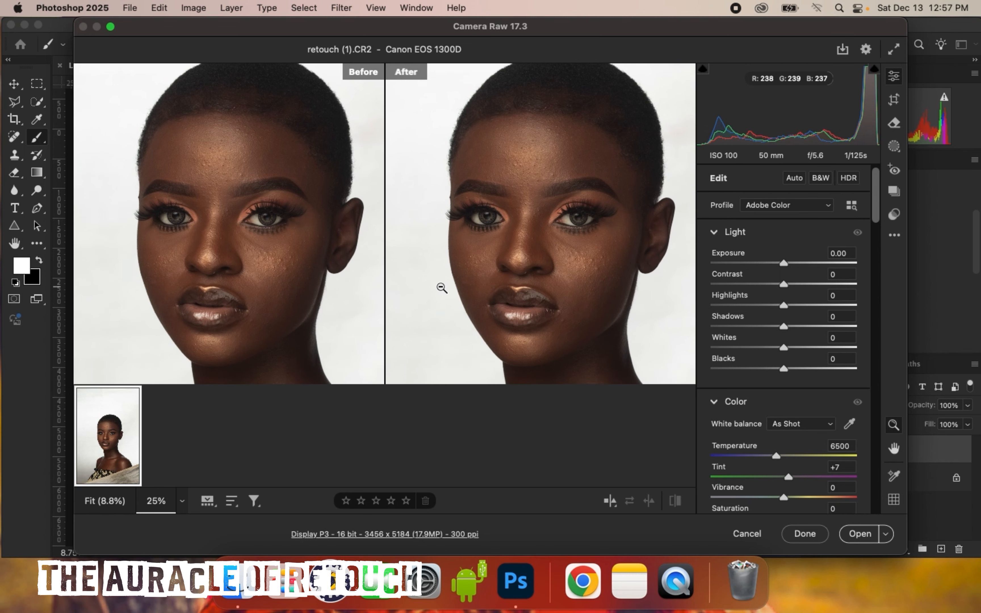
- Apply the automatic tone and color adjustments to the raw portrait and open it in Photoshop for editing
click(439, 286)
click(439, 286)
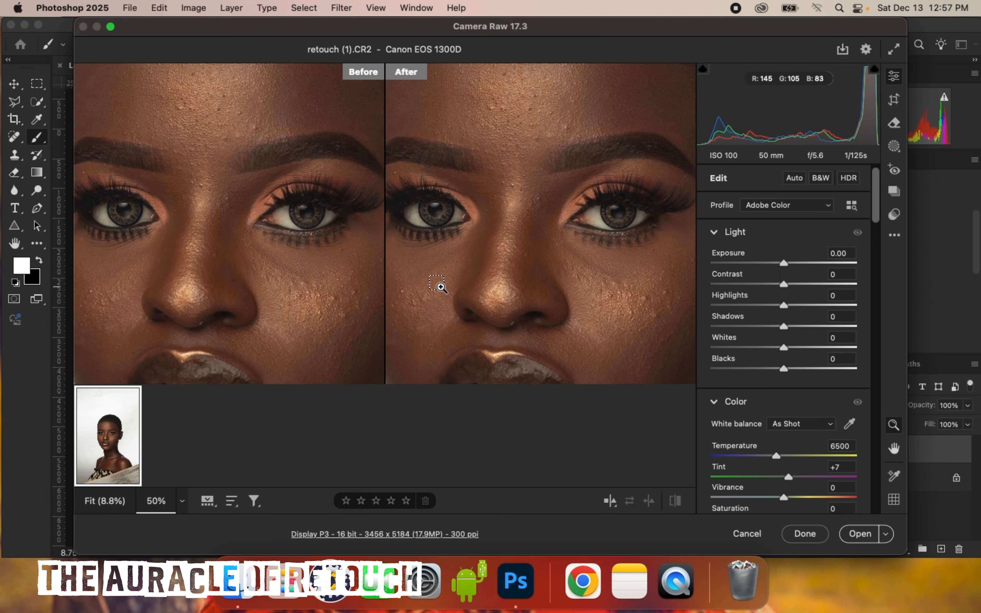
alt+click(439, 286)
alt+click(439, 286)
click(440, 286)
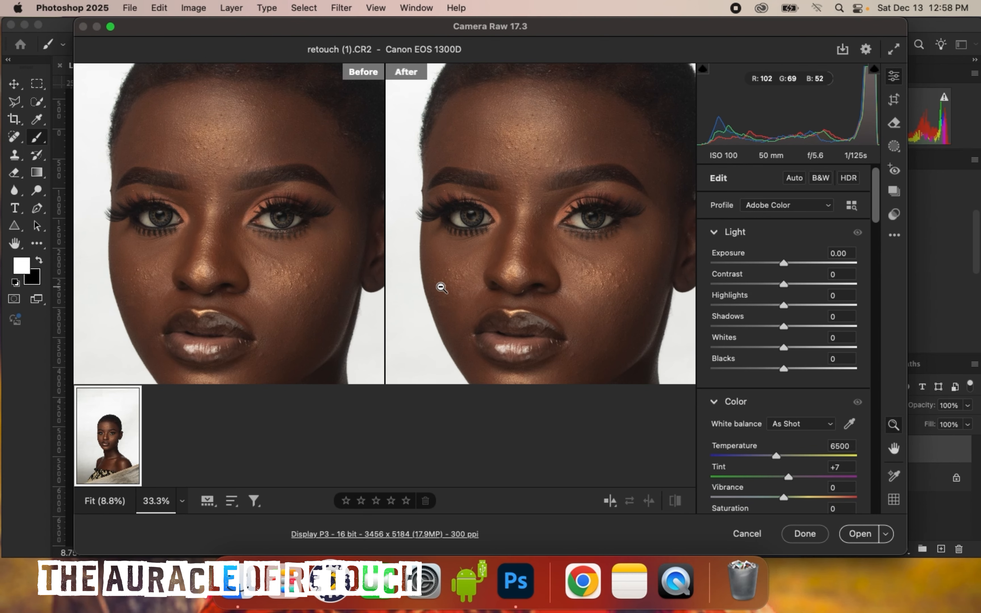
click(795, 179)
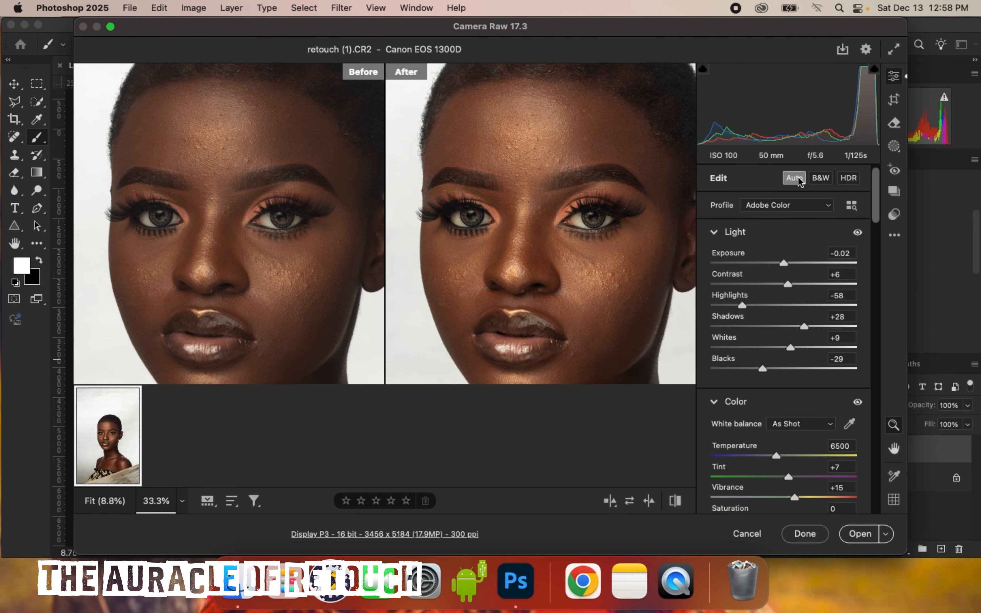
key(space)
mouse_move(622, 283)
mouse_down()
mouse_move(596, 237)
mouse_move(621, 222)
mouse_move(639, 228)
mouse_move(633, 276)
mouse_up()
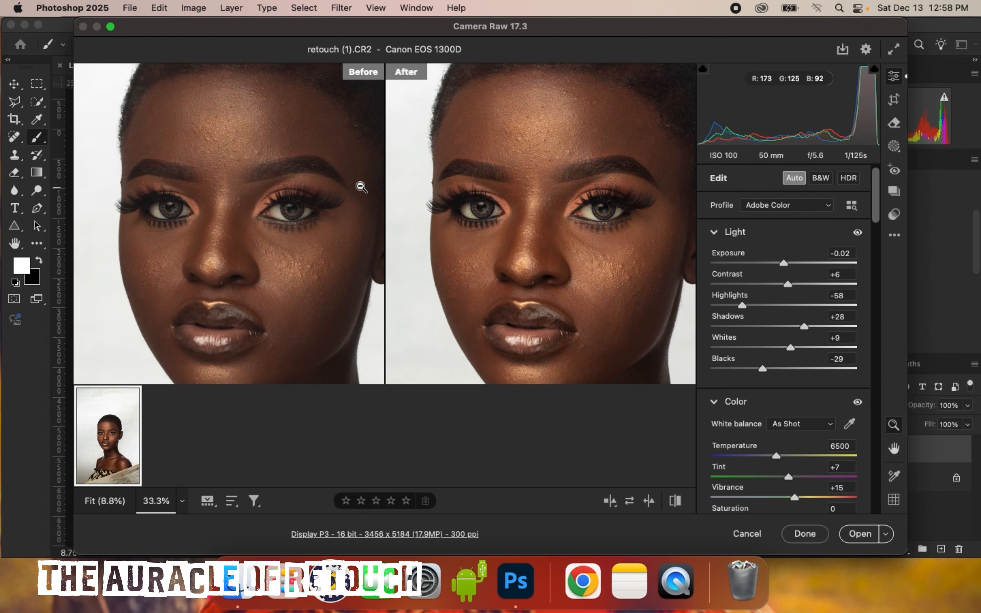
key(space)
mouse_move(597, 175)
mouse_down()
mouse_move(587, 203)
mouse_move(579, 180)
mouse_move(600, 110)
mouse_move(587, 160)
mouse_up()
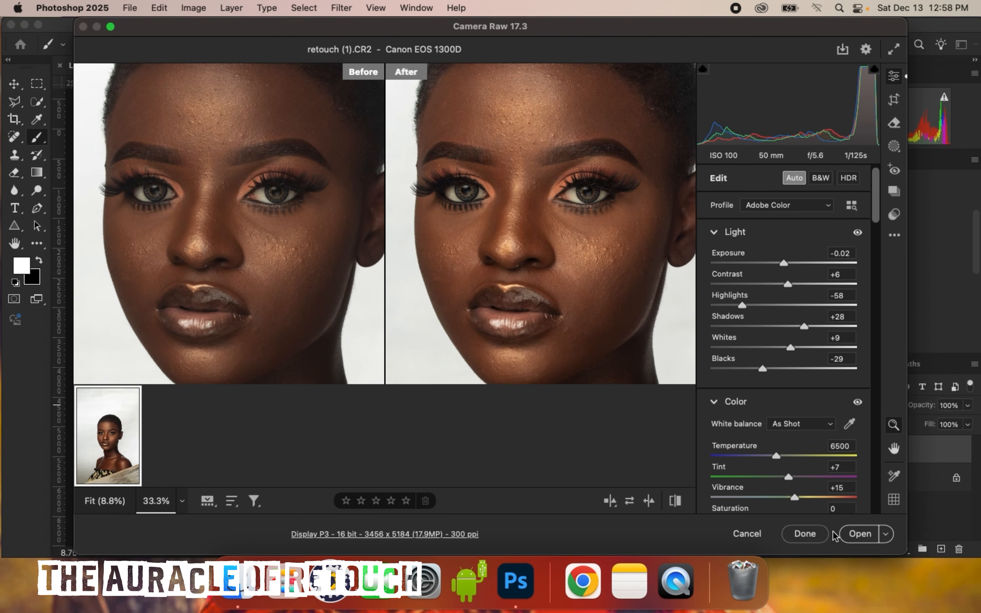
click(857, 535)
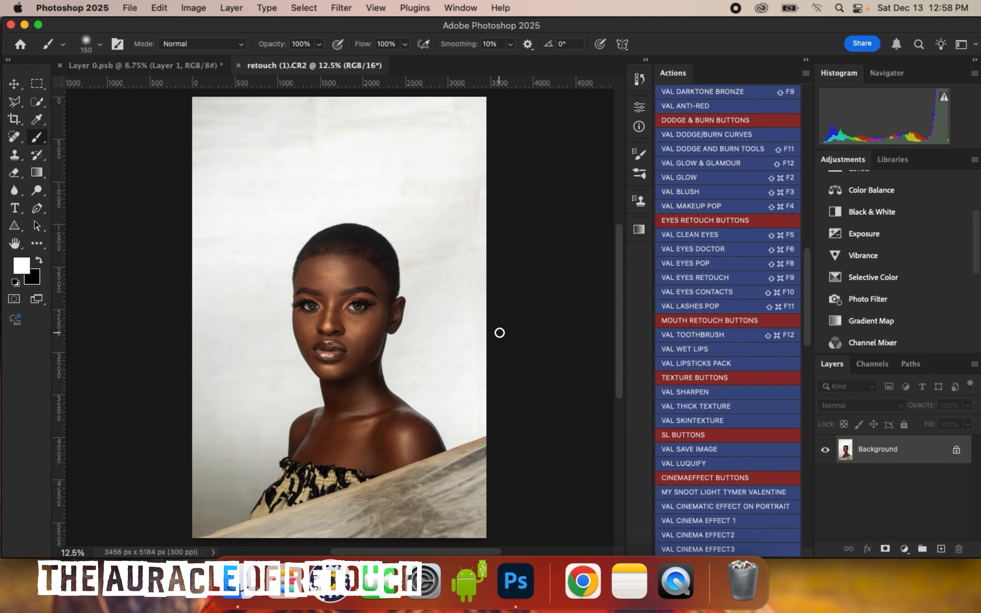
- Crop the portrait to the 4:5 (8:10) ratio, trimming strips above the head and along the lower edge
scroll(327, 482, up, 3)
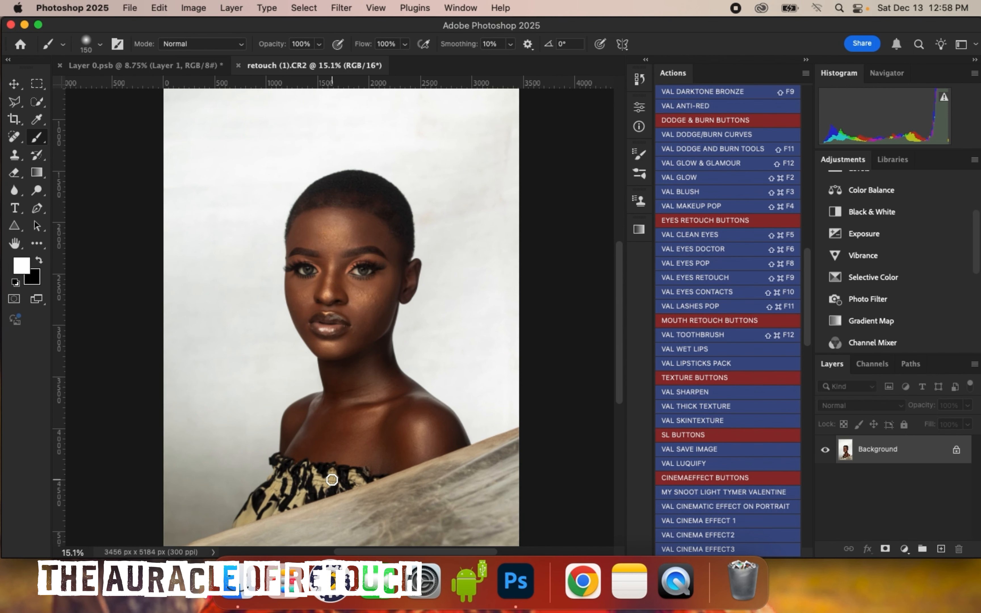
scroll(429, 281, down, 1)
scroll(431, 281, down, 1)
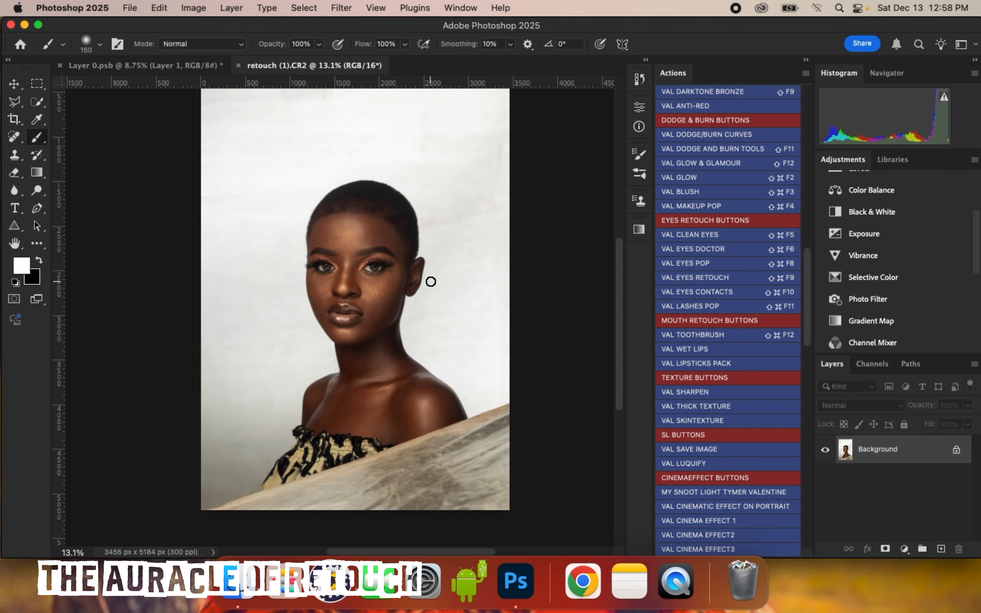
scroll(330, 282, up, 1)
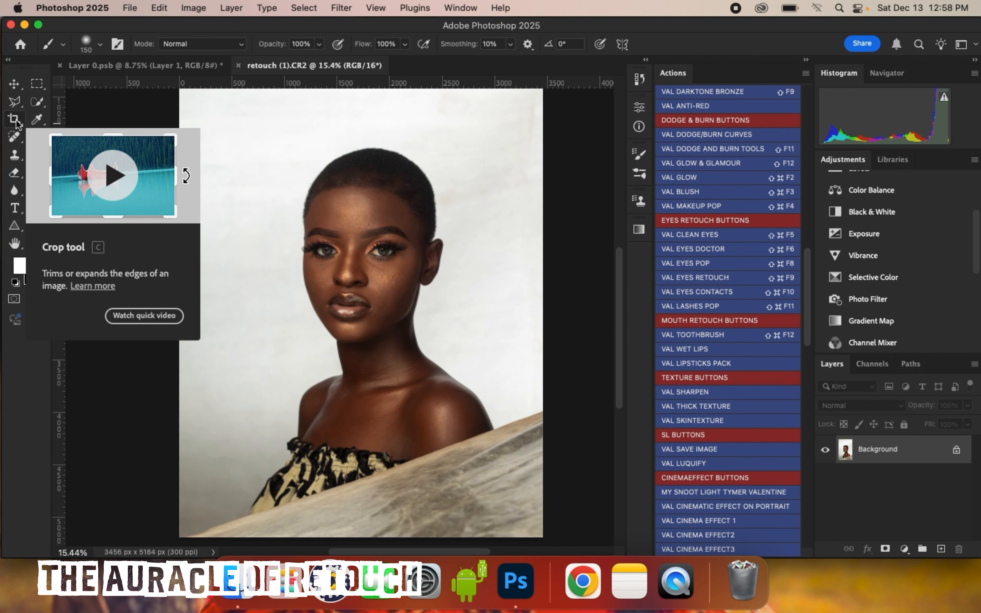
click(15, 122)
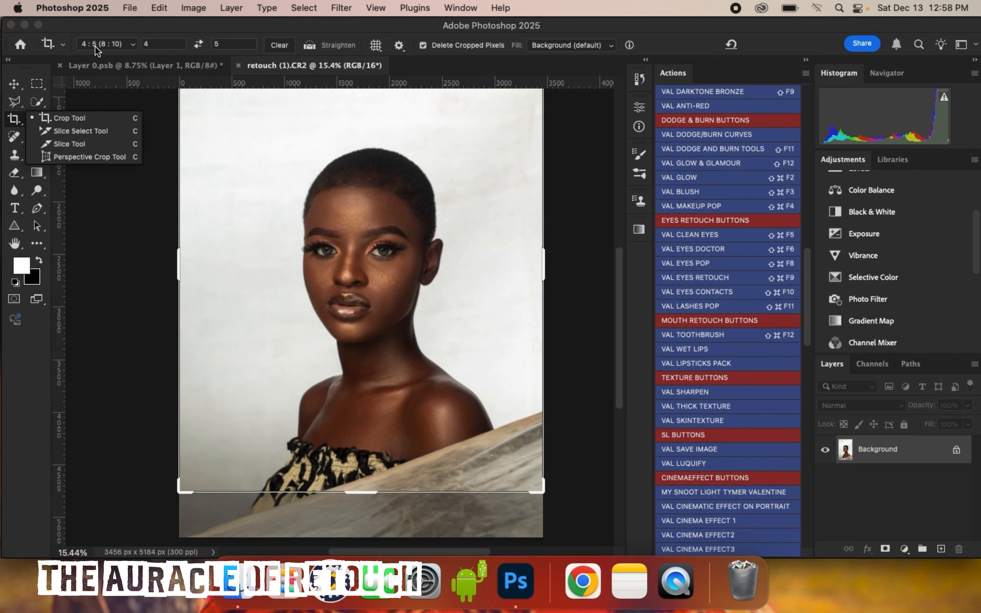
scroll(356, 136, down, 3)
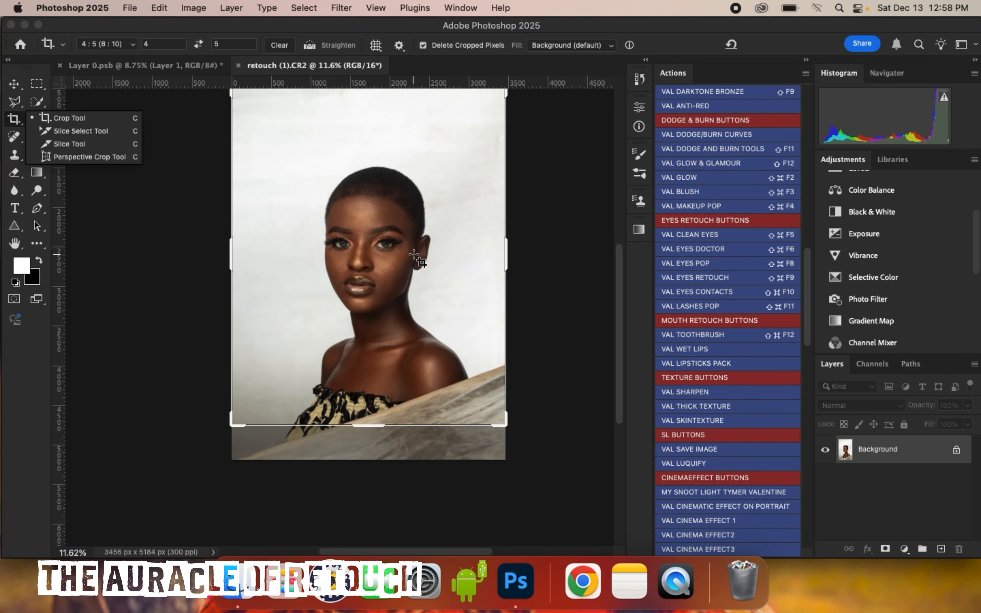
scroll(418, 253, up, 3)
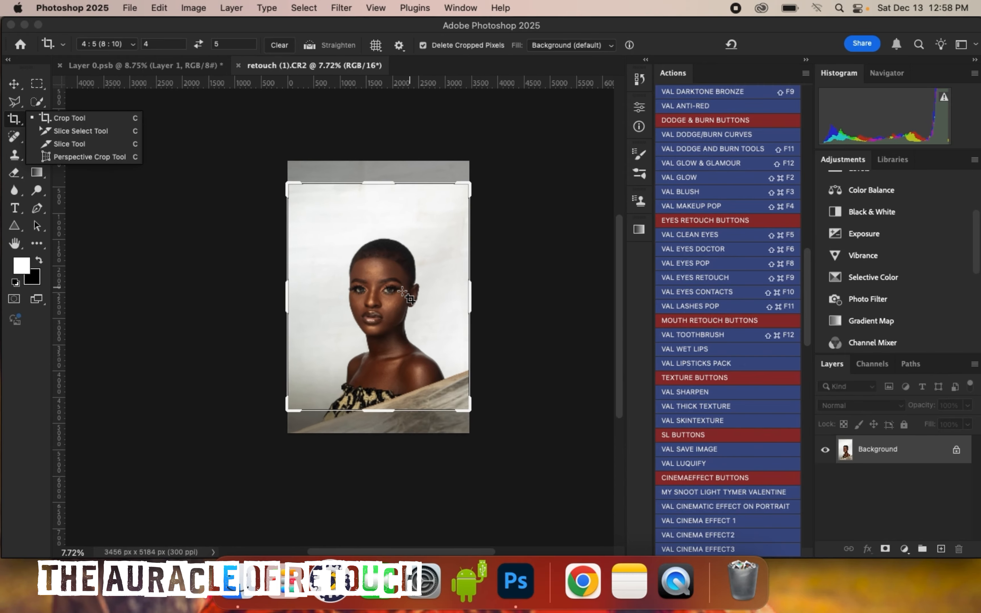
click(386, 248)
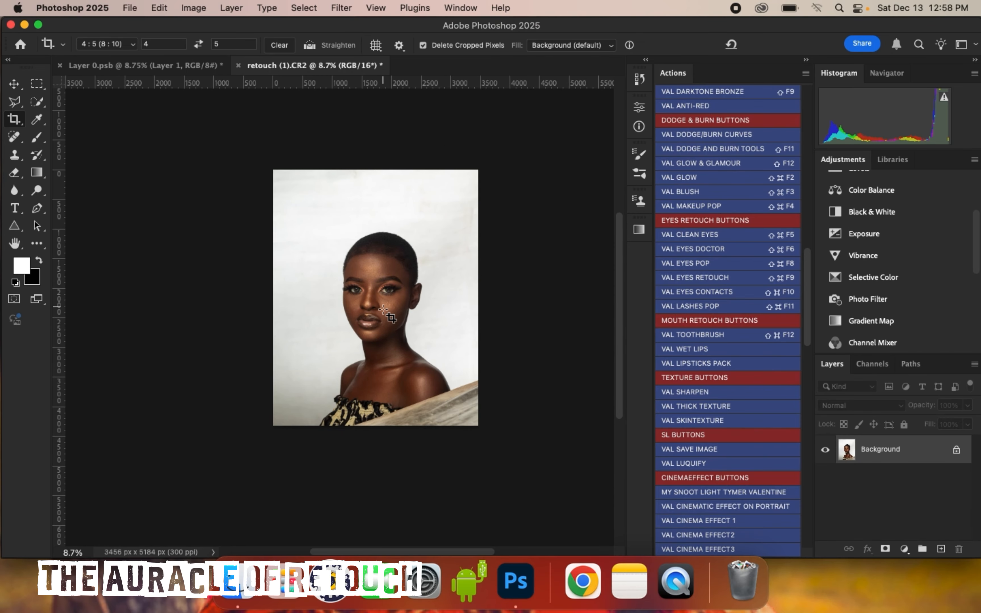
- Duplicate the background layer and scale the copy up proportionally to about 130%
scroll(383, 310, up, 1)
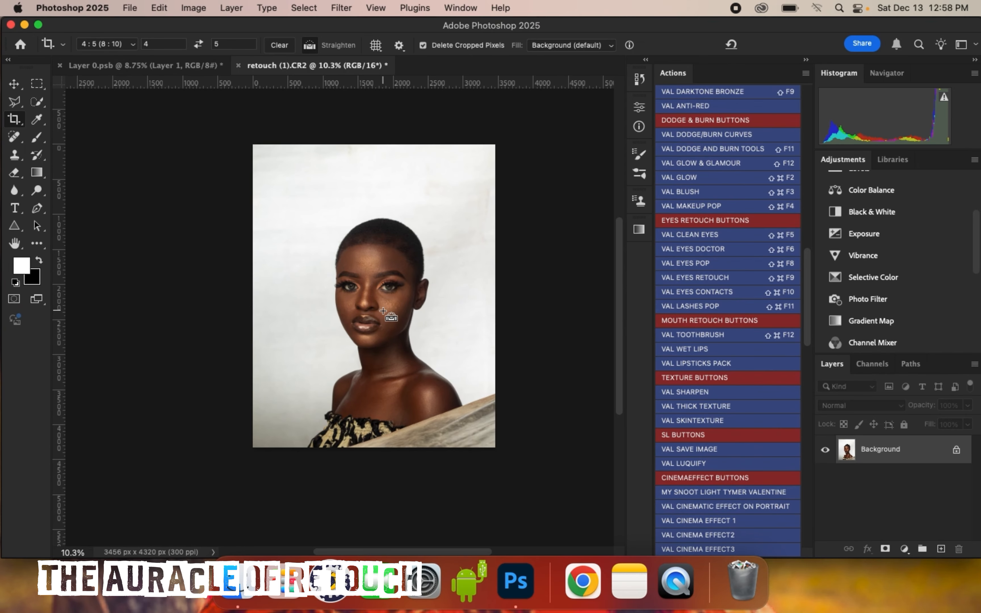
key(super+j)
key(super+t)
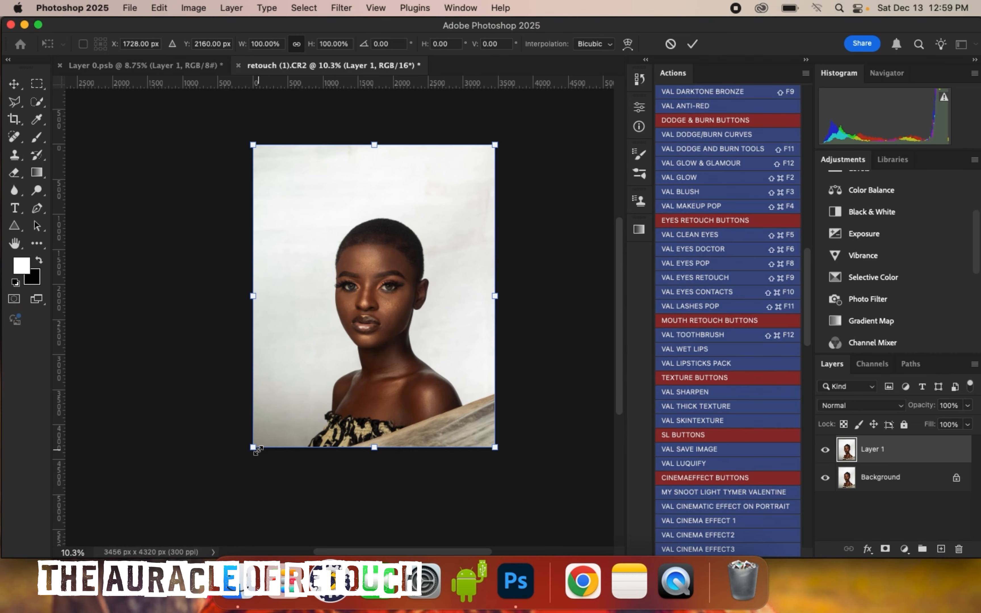
drag(254, 450, 231, 474)
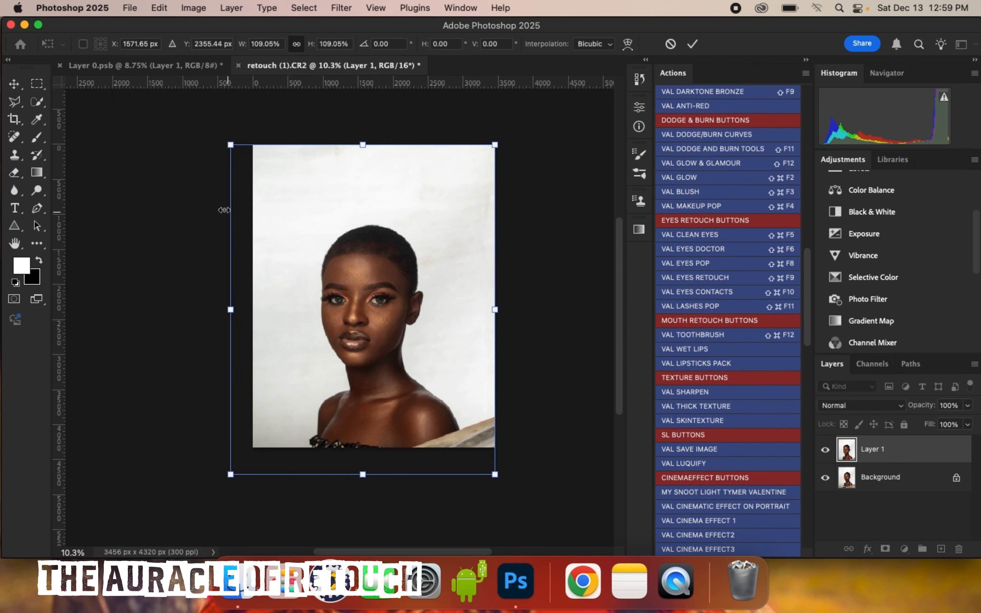
drag(229, 145, 216, 126)
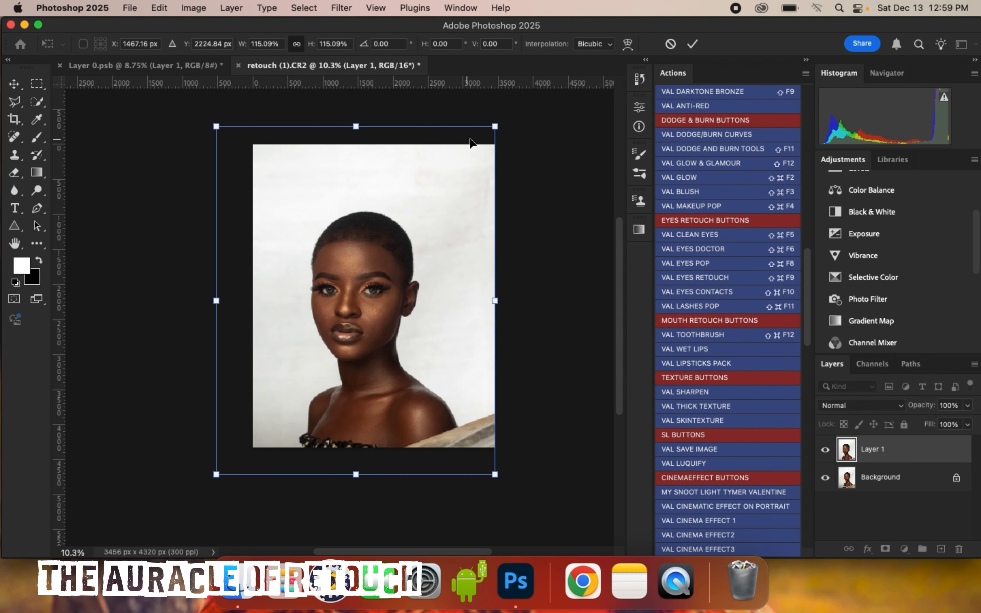
drag(492, 129, 531, 102)
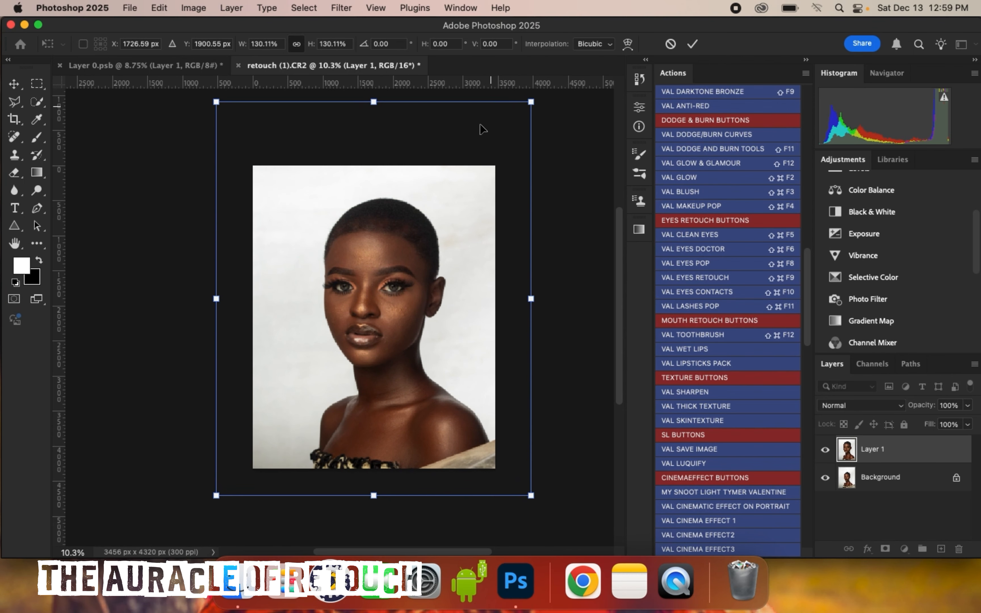
- Enlarge the duplicated layer to about 150%, reposition it so head and shoulders fill the canvas, and apply the transform
mouse_move(403, 322)
mouse_down()
mouse_move(393, 308)
mouse_move(390, 334)
mouse_up()
scroll(411, 185, down, 1)
drag(211, 508, 201, 523)
scroll(318, 336, down, 1)
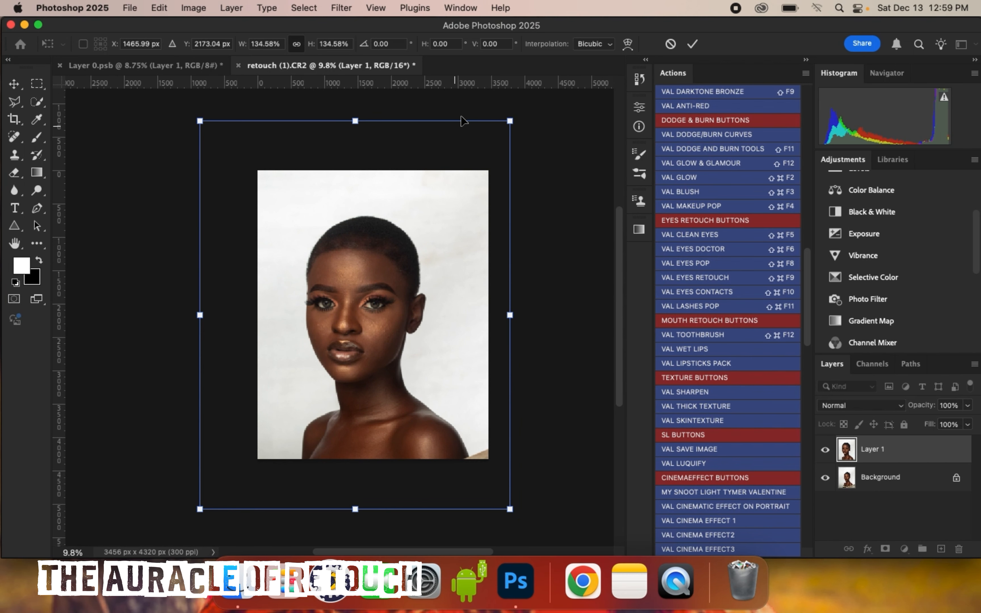
drag(508, 115, 534, 98)
drag(409, 334, 402, 332)
scroll(379, 270, down, 3)
drag(226, 471, 217, 483)
drag(369, 392, 371, 388)
click(692, 44)
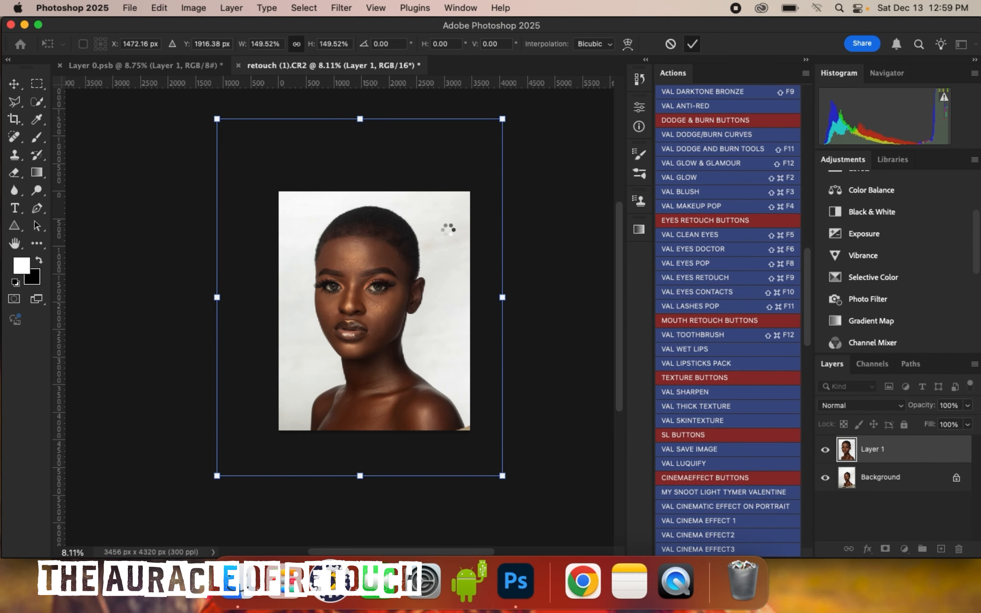
- Merge the enlarged portrait down into the background and duplicate the merged background as a new layer
key(c)
scroll(354, 278, up, 5)
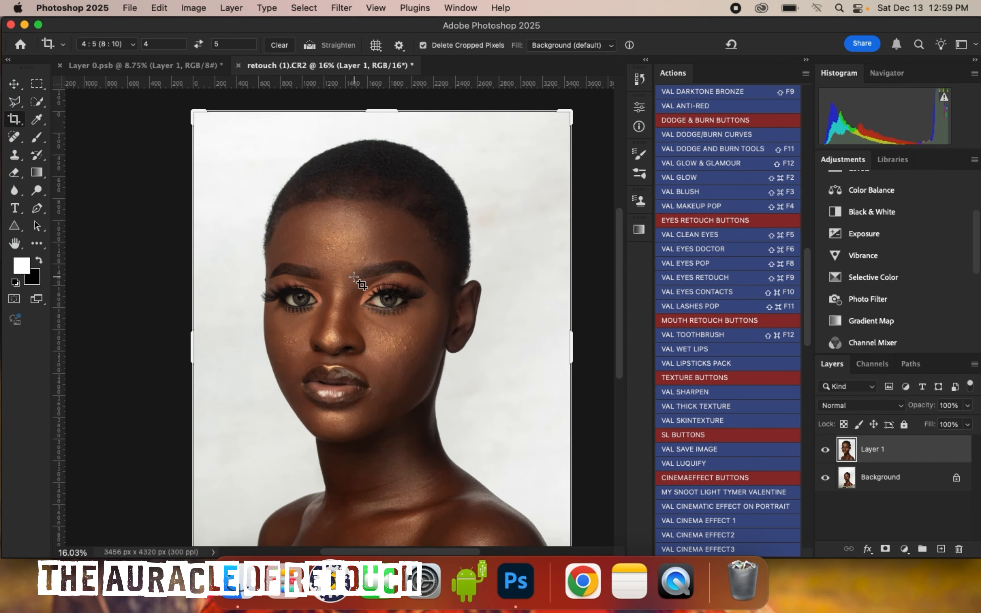
scroll(354, 277, up, 4)
scroll(482, 327, down, 5)
scroll(493, 378, up, 1)
key(super+e)
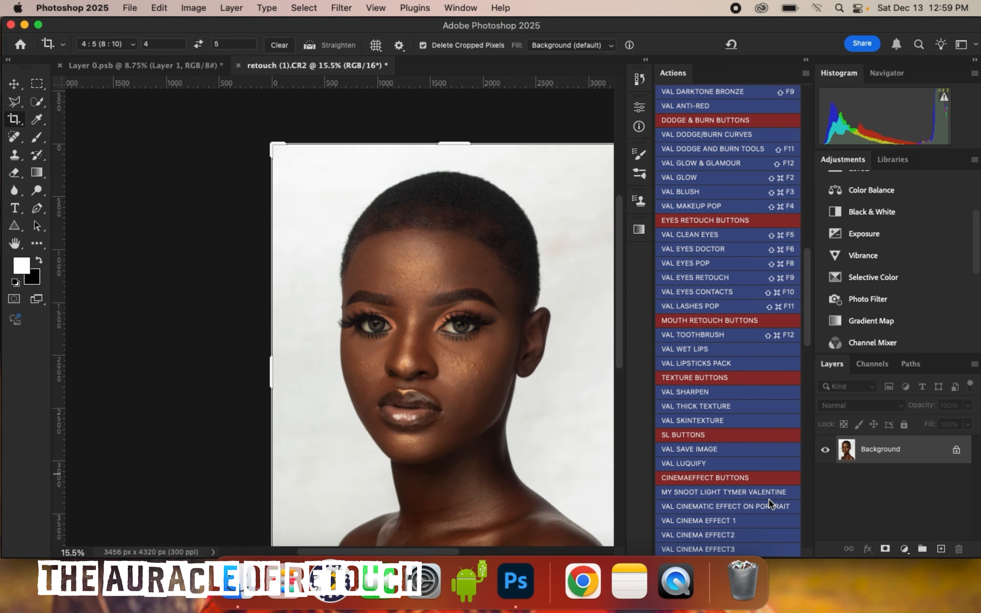
key(super+j)
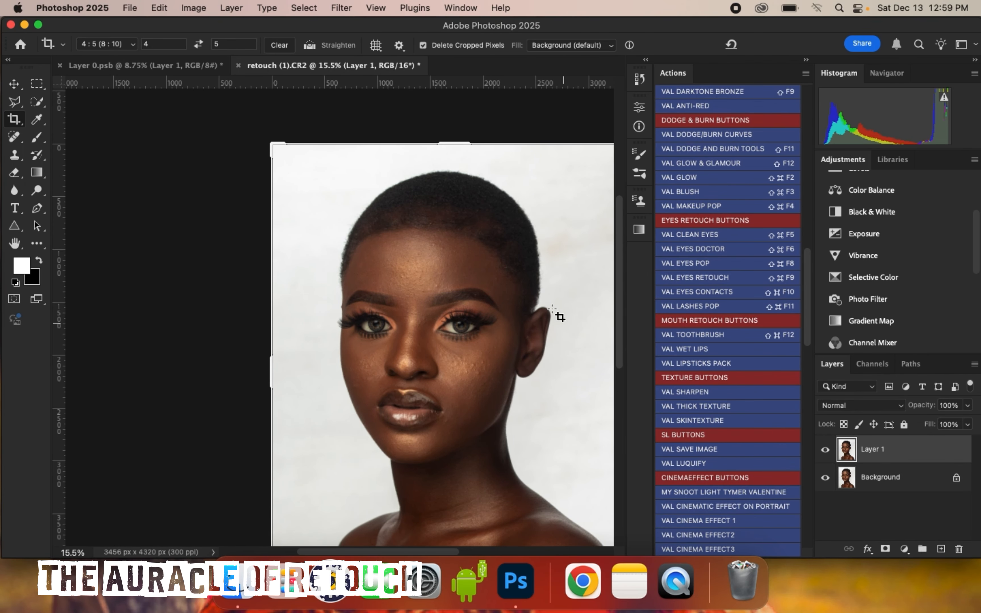
- Examine the skin of the cheeks, nose, forehead and eye areas close up for blemishes and uneven texture
scroll(558, 318, down, 1)
click(14, 84)
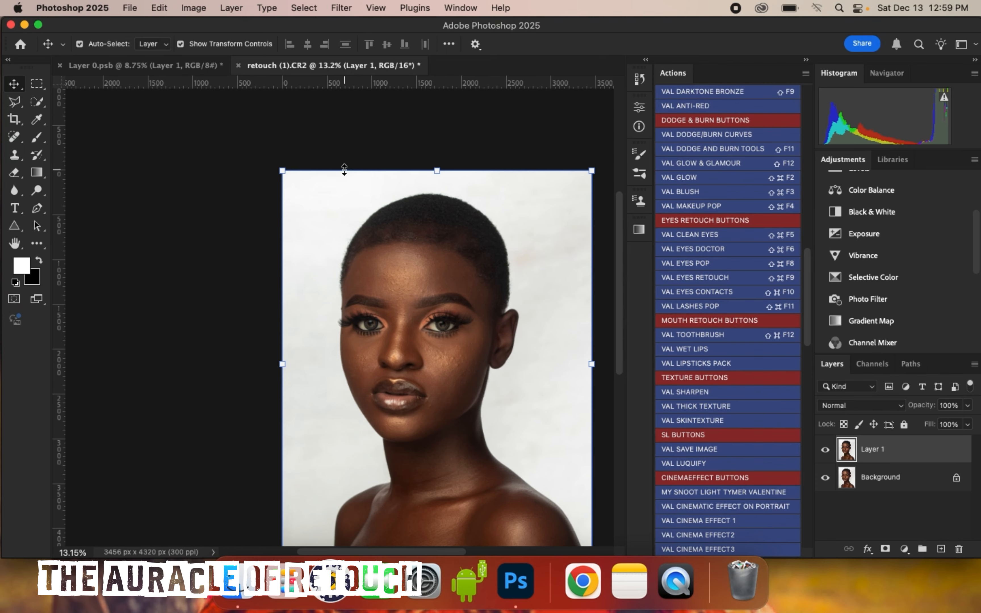
scroll(387, 429, down, 1)
scroll(387, 428, up, 2)
scroll(424, 349, down, 3)
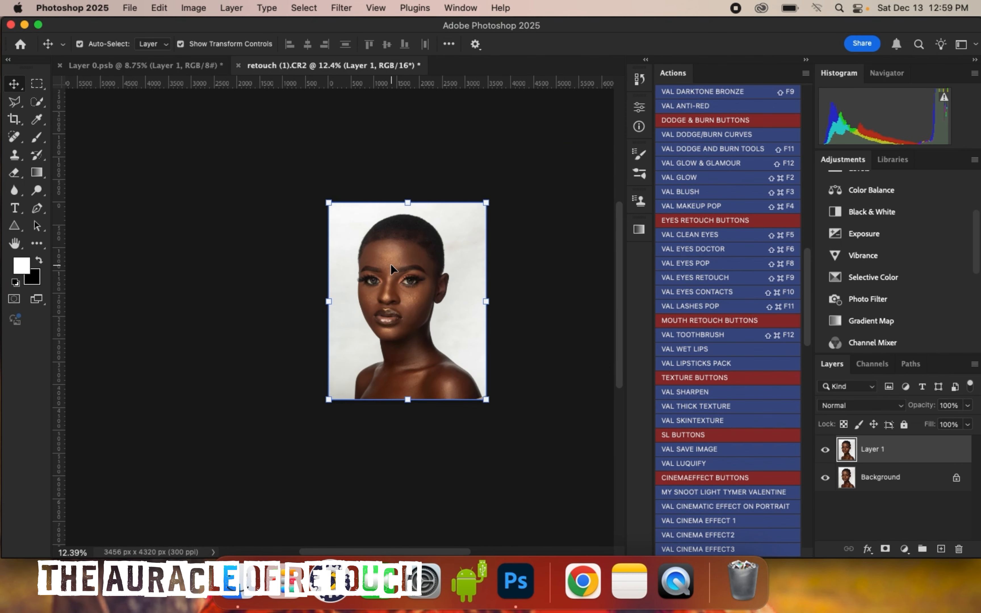
scroll(391, 264, up, 3)
scroll(480, 415, up, 2)
scroll(451, 256, down, 1)
scroll(400, 160, up, 3)
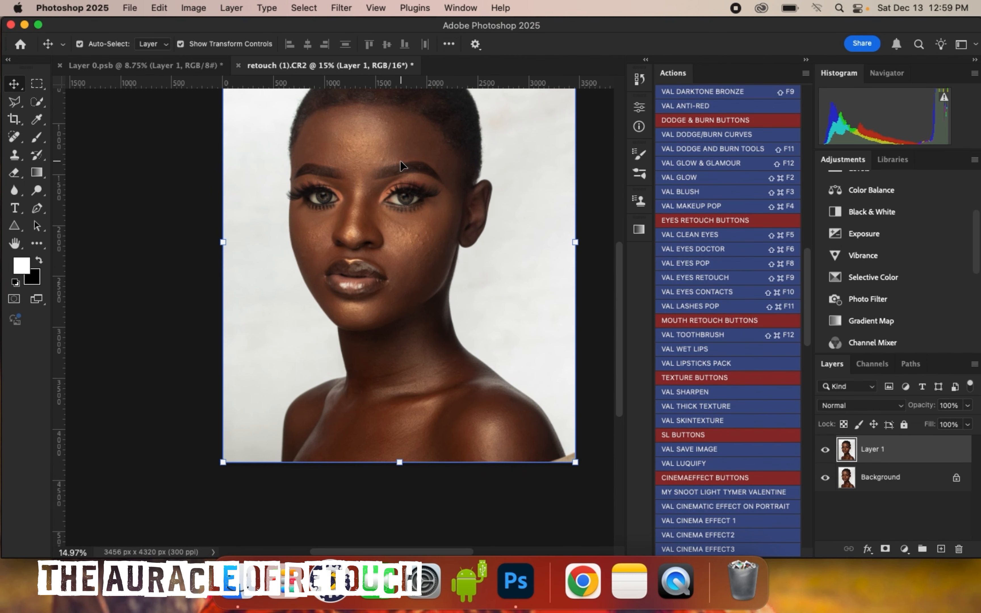
scroll(383, 149, up, 2)
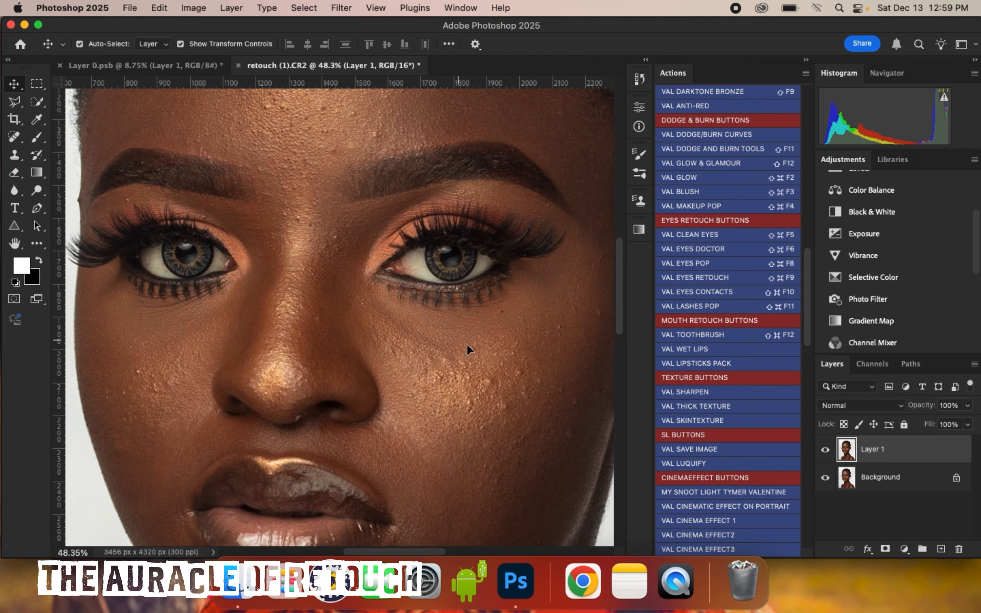
scroll(559, 393, up, 1)
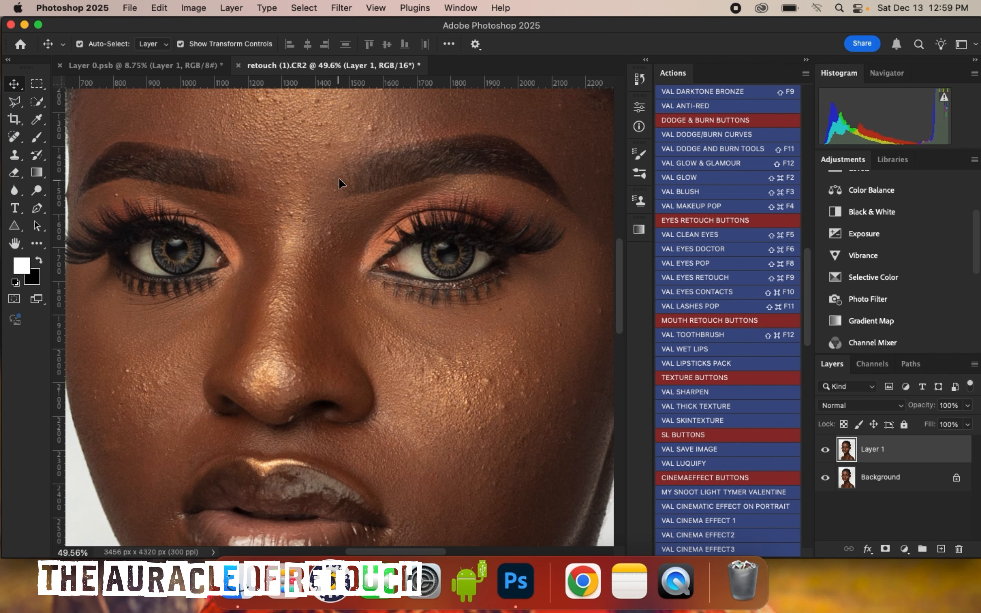
drag(423, 546, 437, 553)
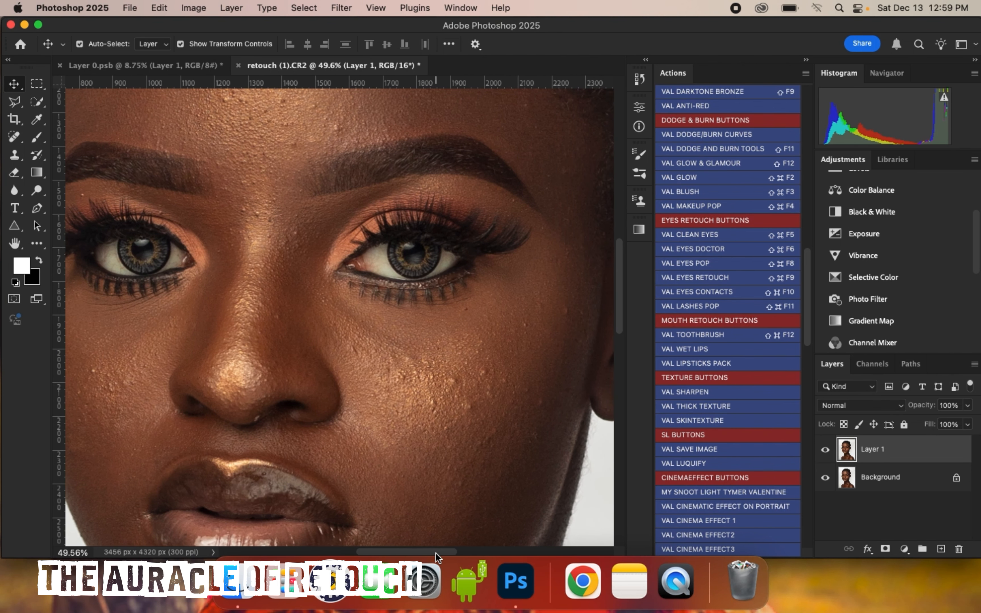
drag(620, 276, 625, 253)
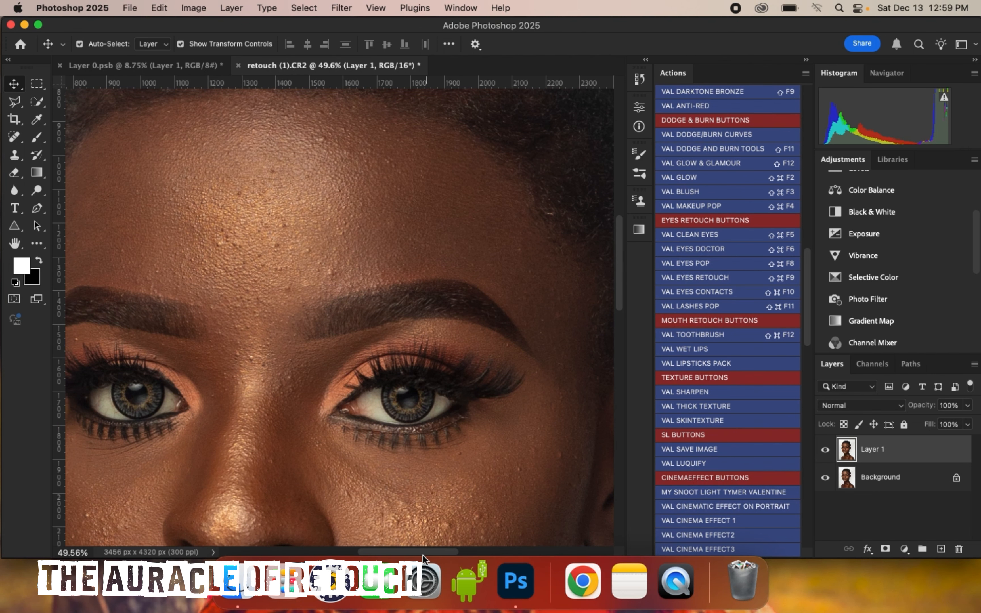
drag(407, 552, 394, 549)
drag(620, 262, 615, 292)
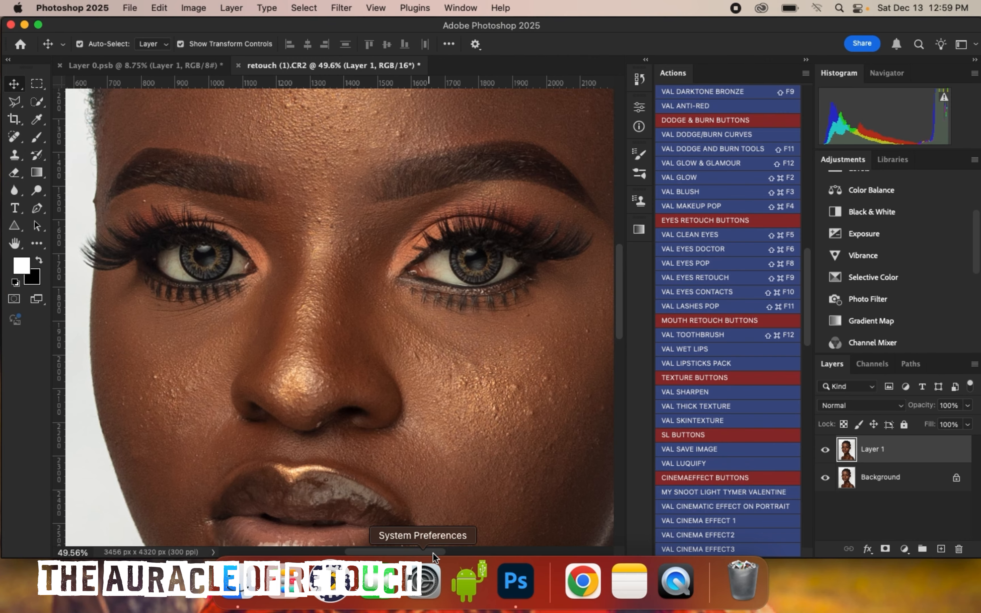
drag(433, 553, 447, 550)
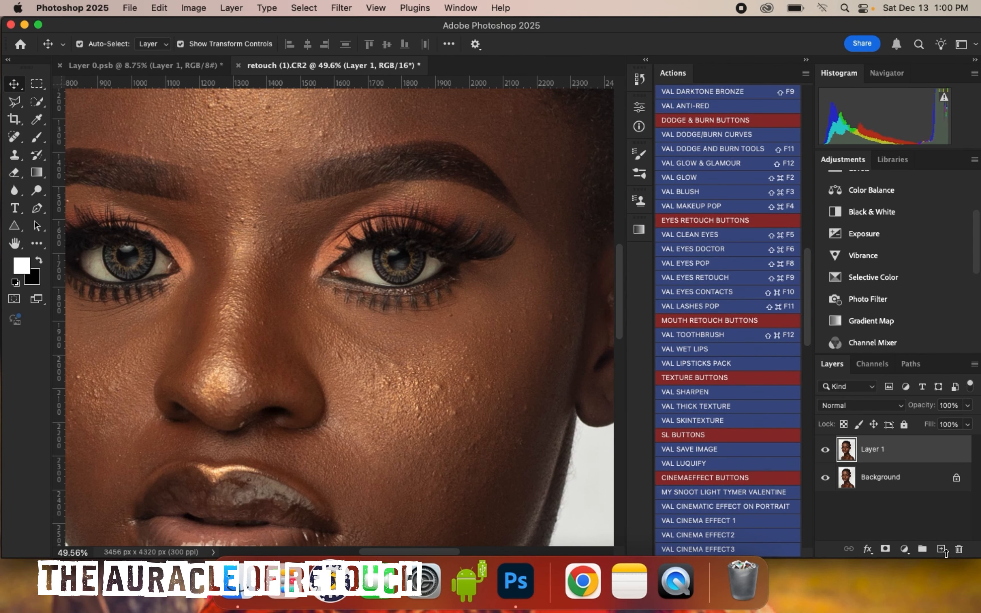
- Add an empty layer above the duplicated portrait and activate the Spot Healing Brush for blemish removal
click(942, 548)
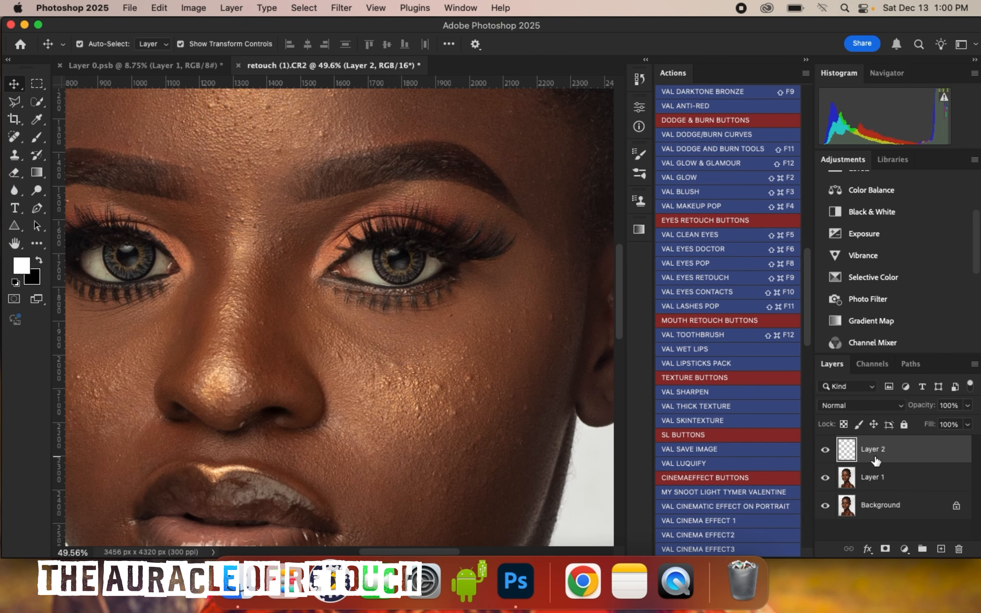
drag(14, 137, 83, 138)
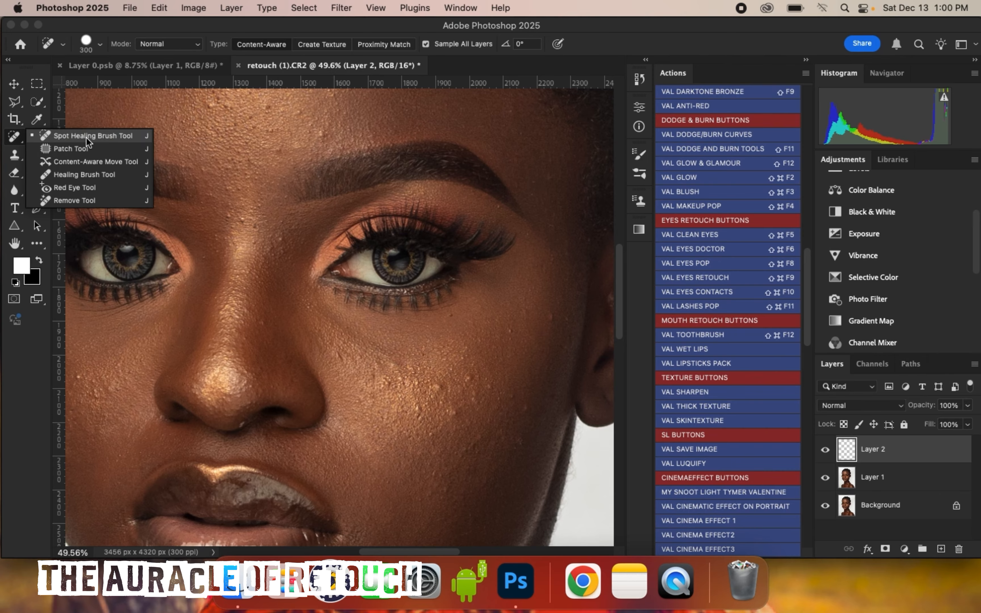
click(86, 137)
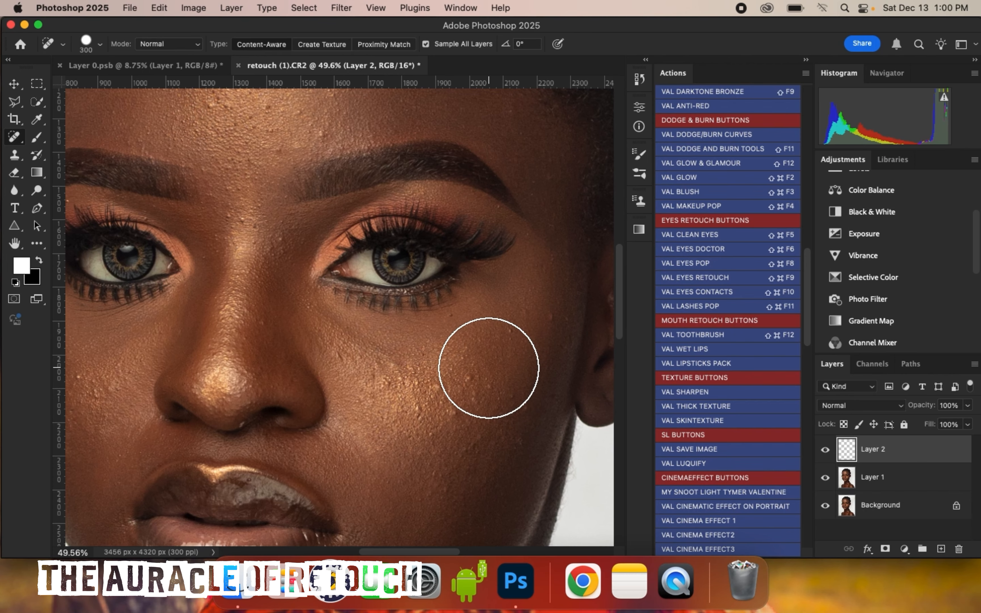
- Reduce the Spot Healing Brush to 50 px and heal the blemishes on the temple beside the eye
key(bracketleft)
key(bracketleft)
key(bracketleft)
key(bracketleft)
key(bracketleft)
key(bracketleft)
key(bracketleft)
key(bracketleft)
key(bracketleft)
key(bracketleft)
key(bracketleft)
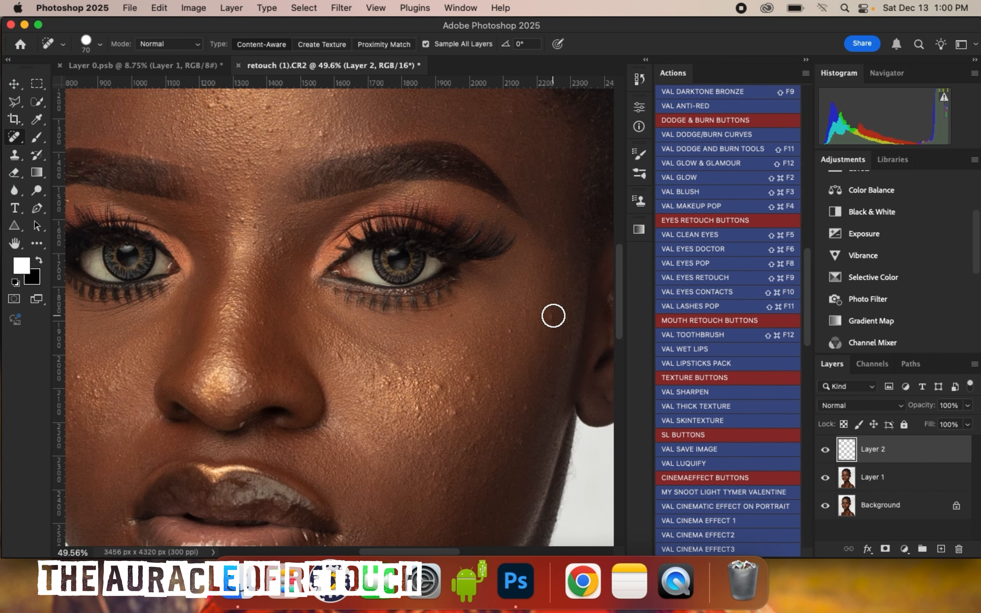
click(554, 317)
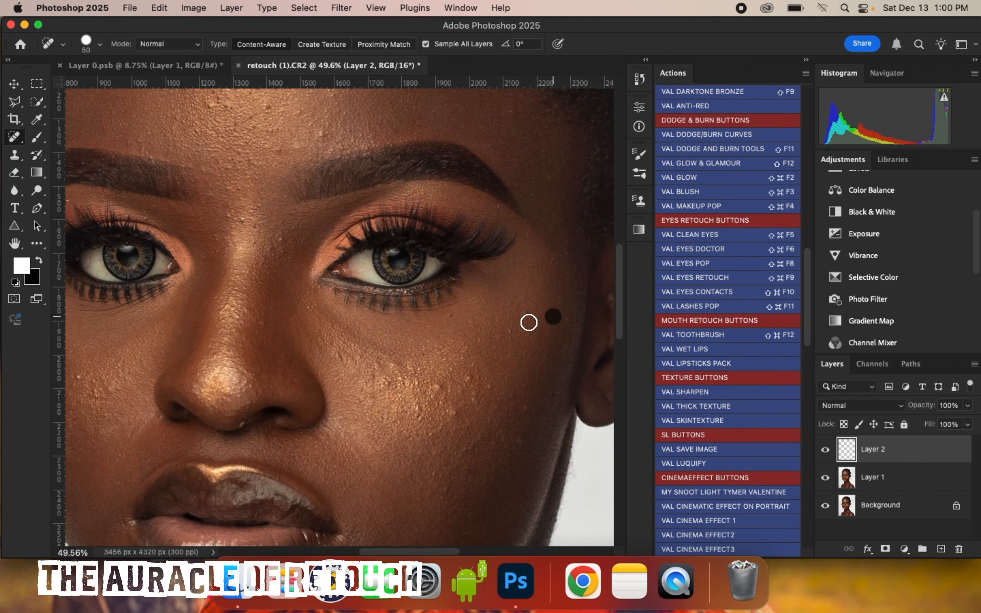
click(513, 331)
- Heal the spots across the same cheek at 45 px and the one under the eye at 40 px
key(bracketleft)
click(512, 398)
click(471, 379)
click(474, 398)
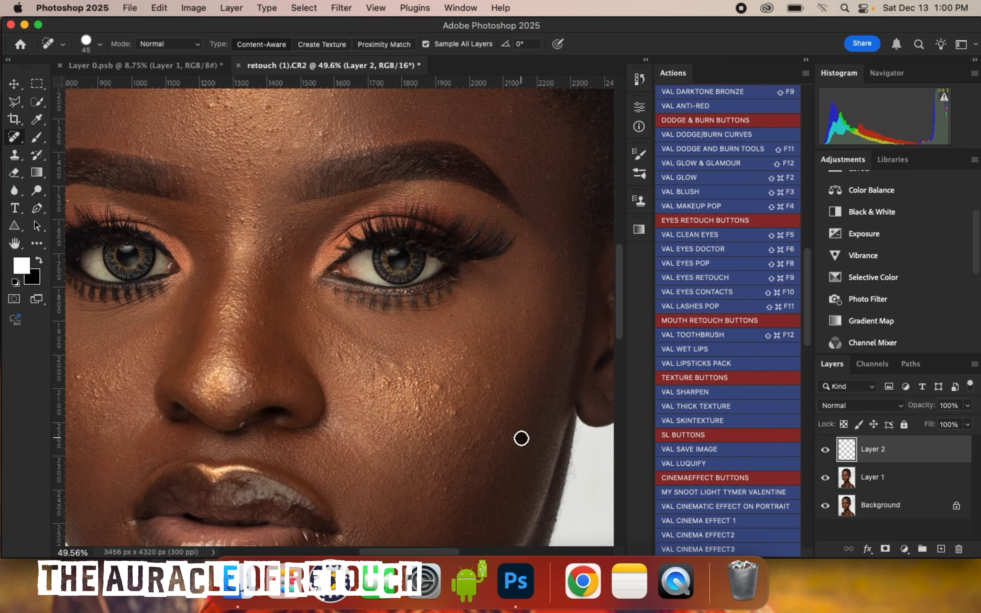
drag(440, 390, 435, 383)
click(398, 374)
click(388, 382)
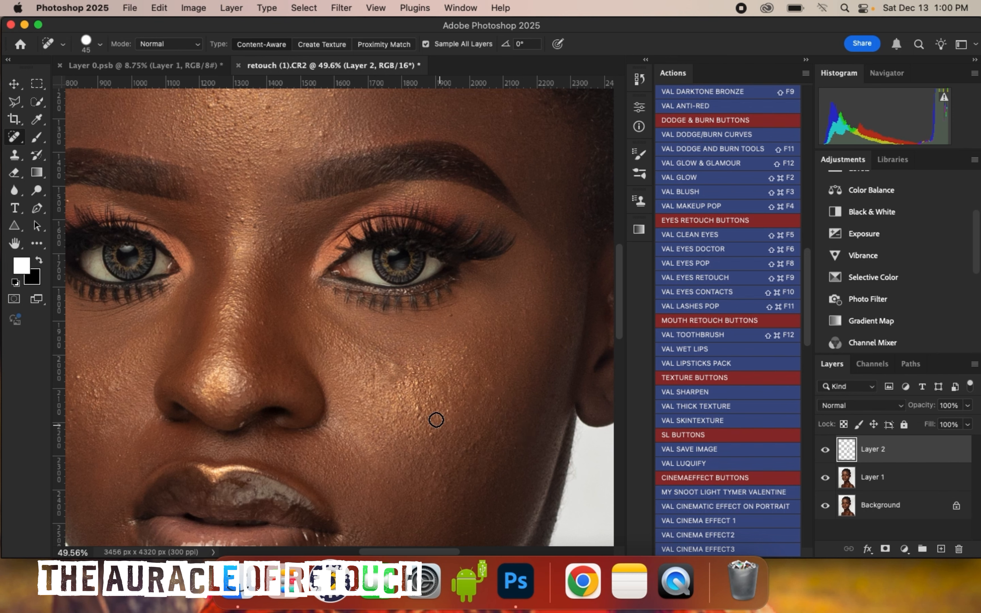
key(bracketleft)
click(452, 317)
- Heal the dark spots and bumps across the forehead and above the brows with the 40 px brush
scroll(503, 361, down, 1)
scroll(111, 422, up, 1)
scroll(132, 396, up, 1)
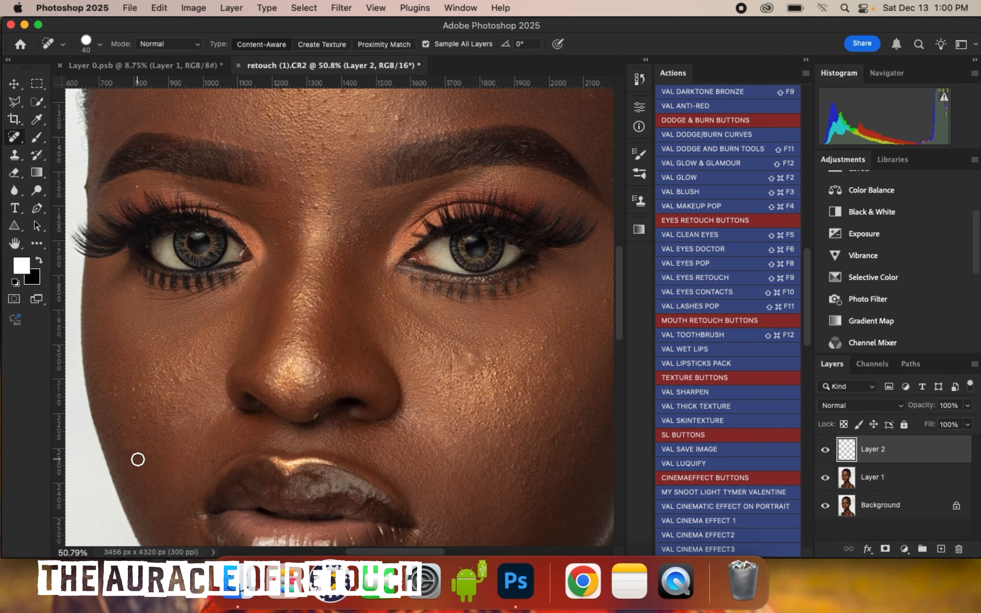
scroll(131, 449, down, 3)
scroll(252, 325, up, 2)
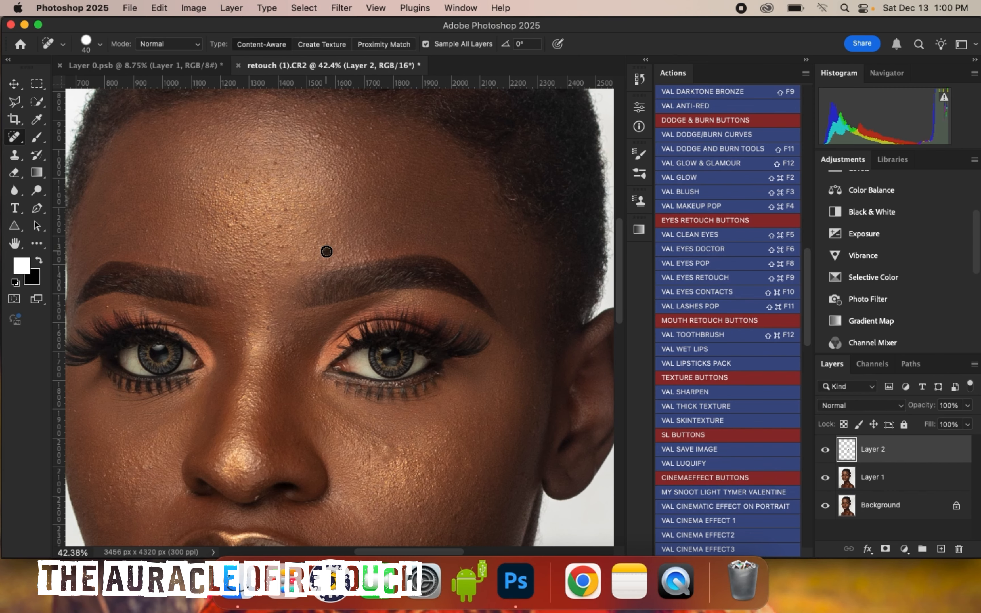
scroll(321, 98, up, 1)
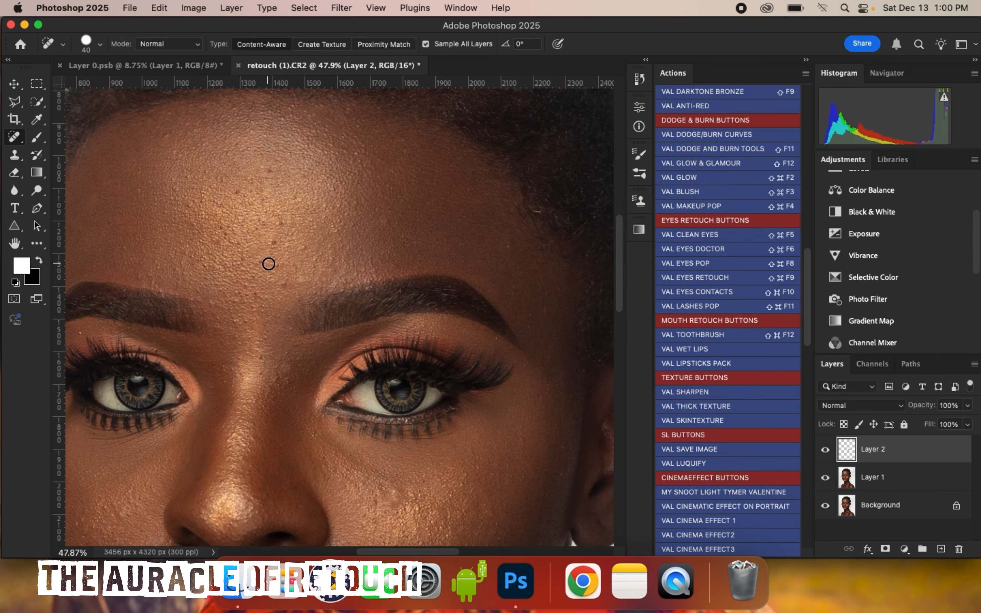
drag(305, 253, 305, 251)
click(286, 285)
click(261, 295)
click(240, 190)
click(226, 230)
click(268, 173)
- Inspect the healed face and compare it with and without the healing layer
scroll(351, 201, down, 2)
scroll(351, 201, down, 4)
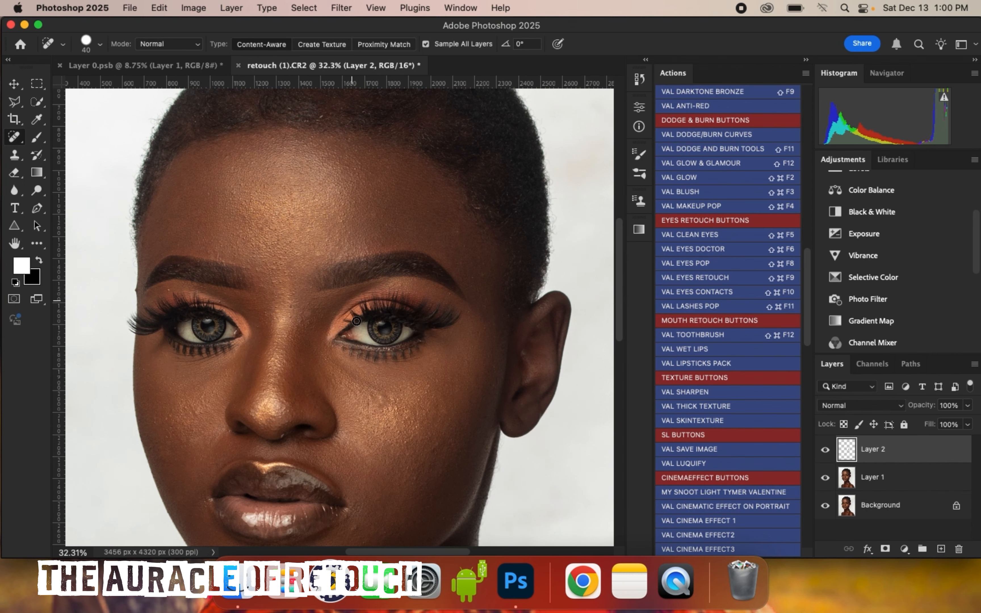
scroll(383, 304, up, 4)
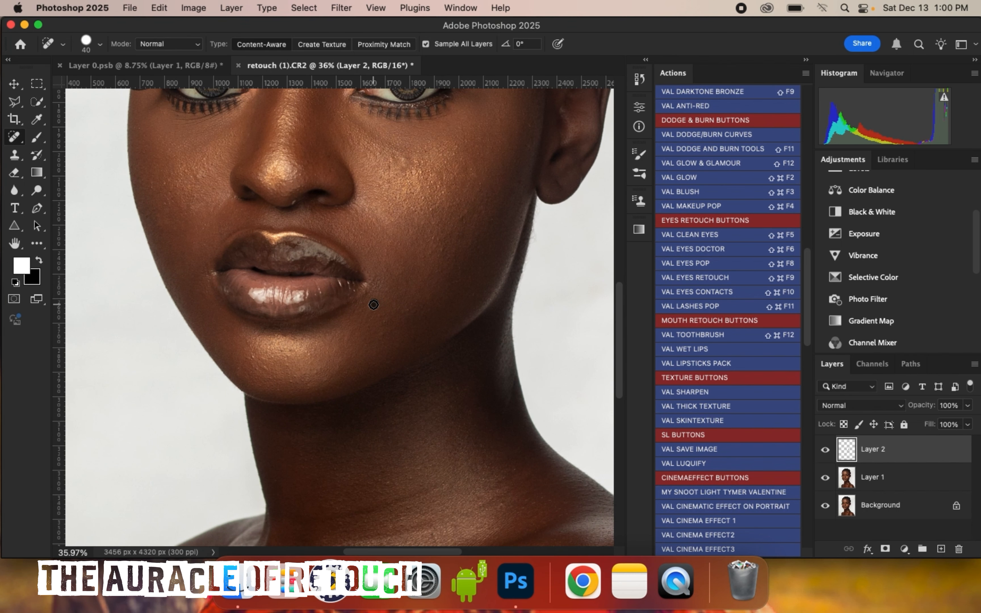
scroll(373, 304, down, 4)
scroll(358, 104, up, 5)
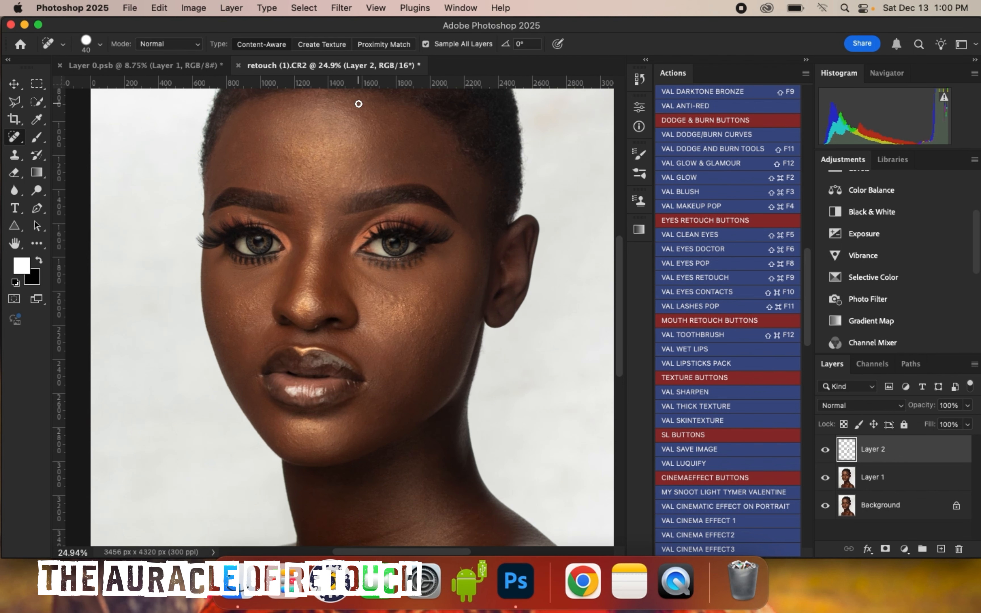
click(824, 449)
scroll(507, 390, up, 2)
scroll(435, 393, up, 1)
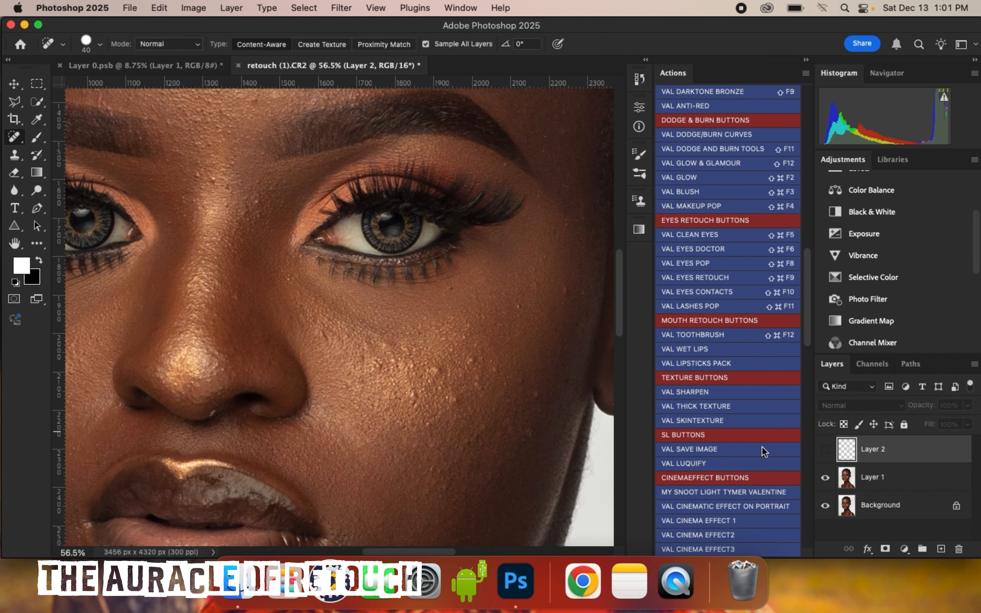
click(825, 452)
click(825, 450)
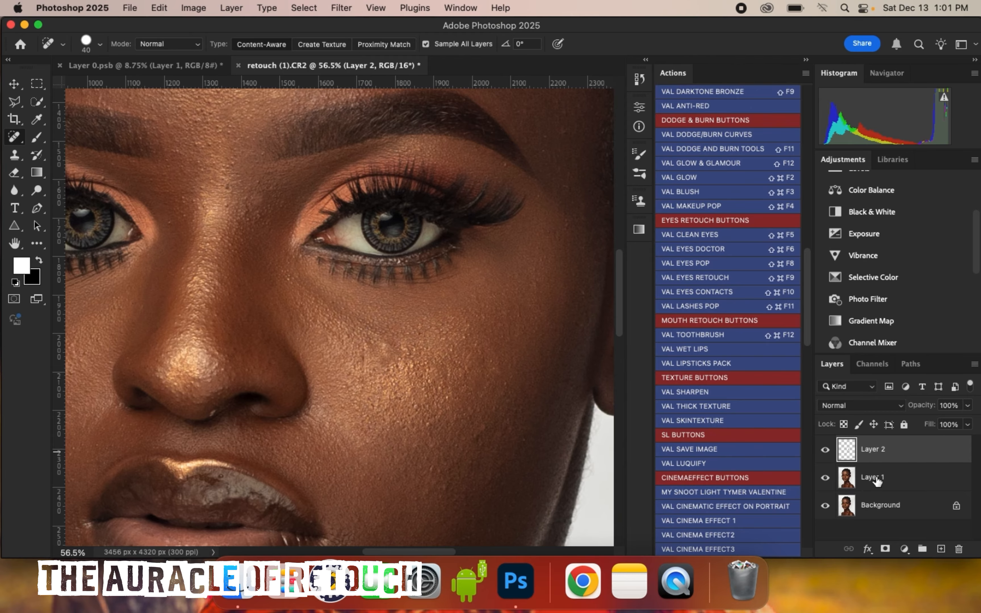
- Merge the healing layer with the duplicated portrait layer beneath it
shift+click(897, 482)
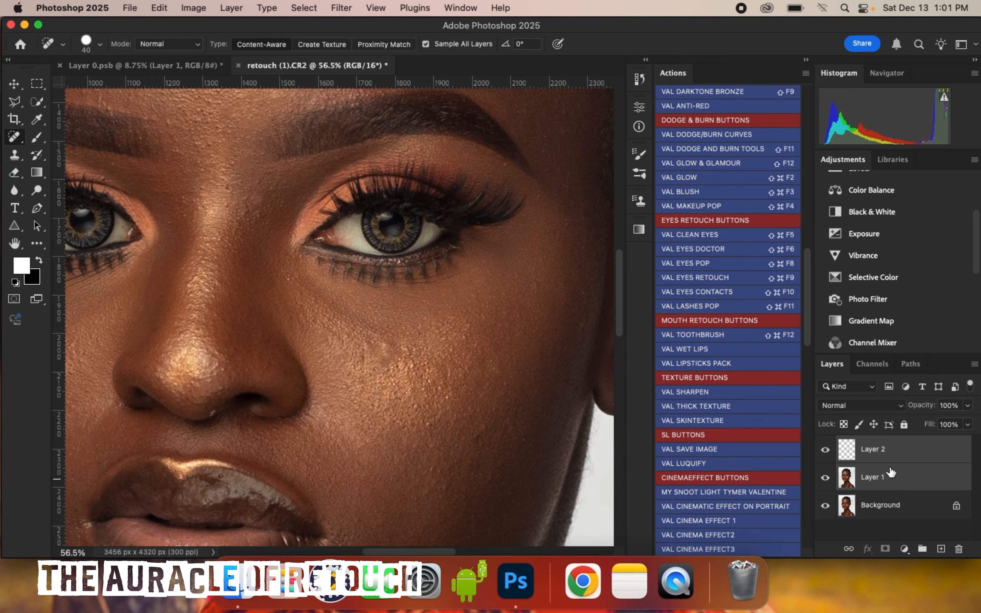
key(super+e)
scroll(530, 395, down, 4)
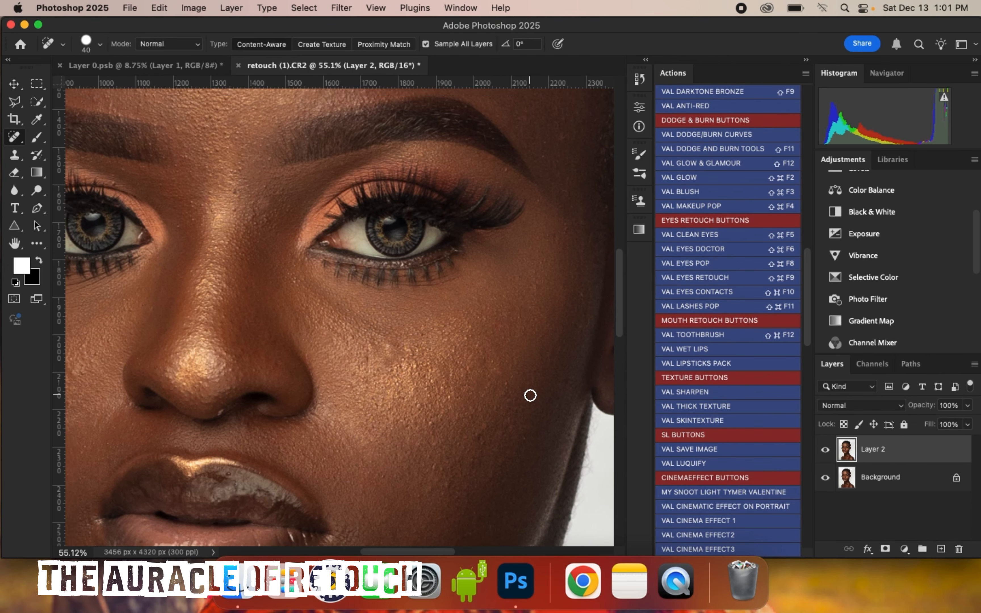
scroll(558, 394, up, 2)
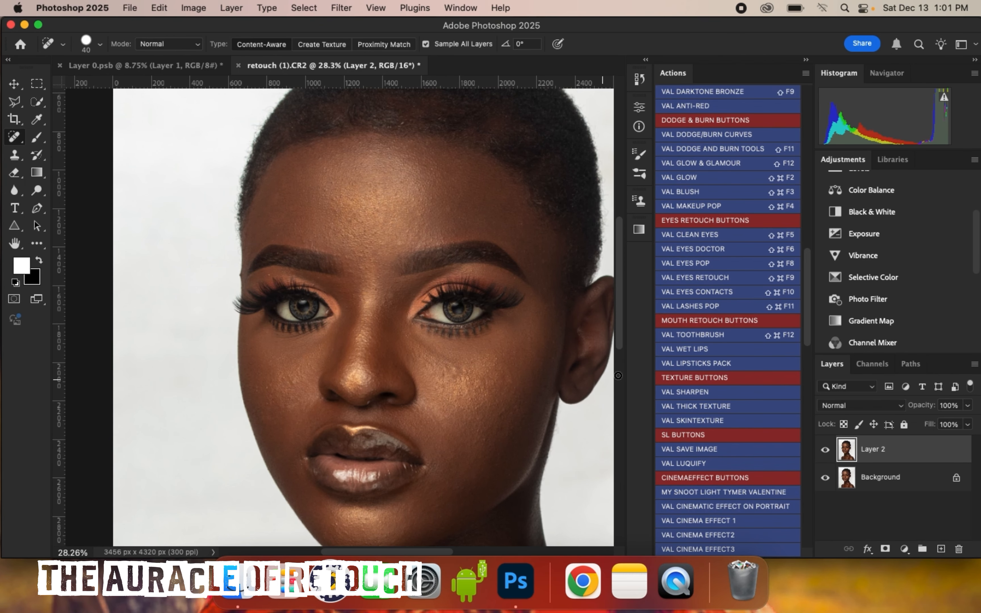
- Browse the recorded retouching actions for the frequency separation options and examine the face again
drag(808, 312, 808, 242)
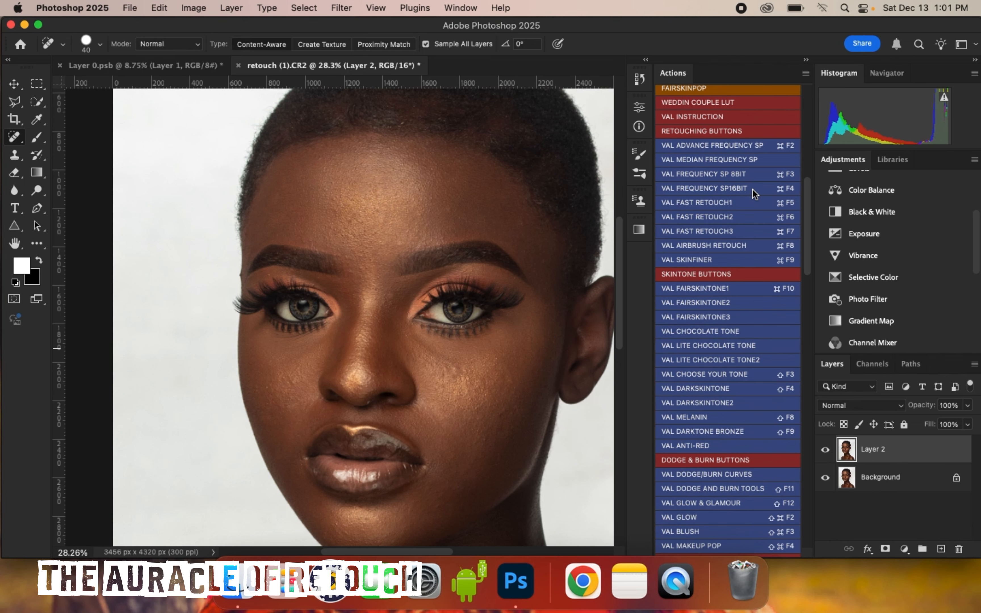
mouse_move(805, 212)
mouse_down()
mouse_move(805, 485)
mouse_move(806, 194)
mouse_up()
scroll(568, 307, up, 2)
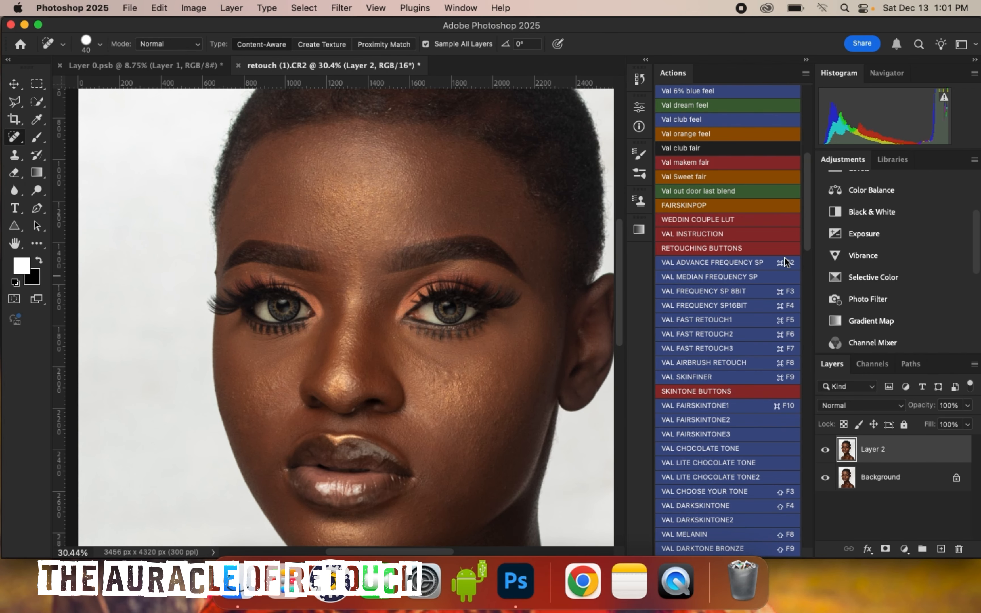
scroll(500, 392, up, 2)
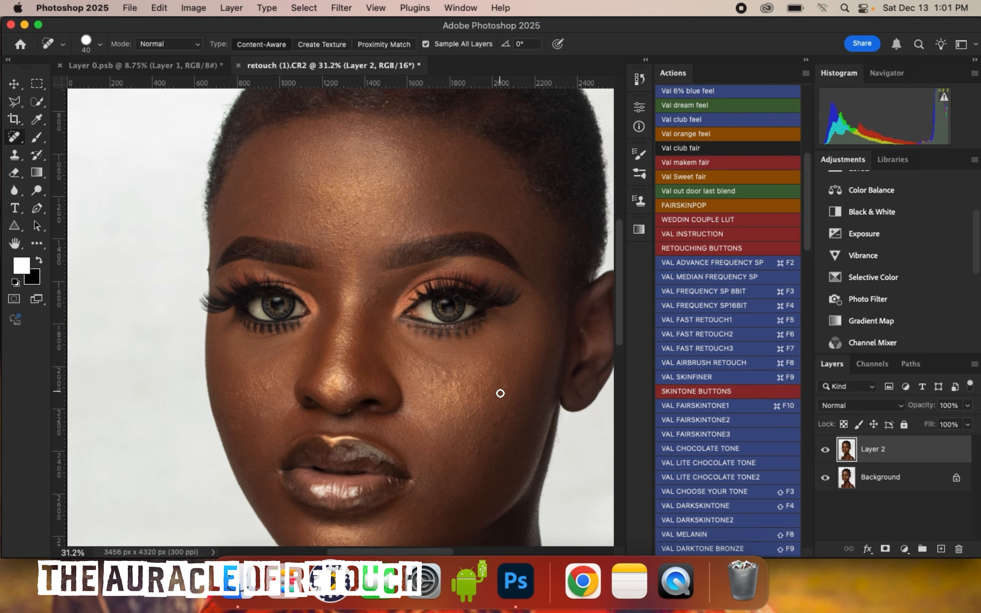
scroll(507, 409, up, 2)
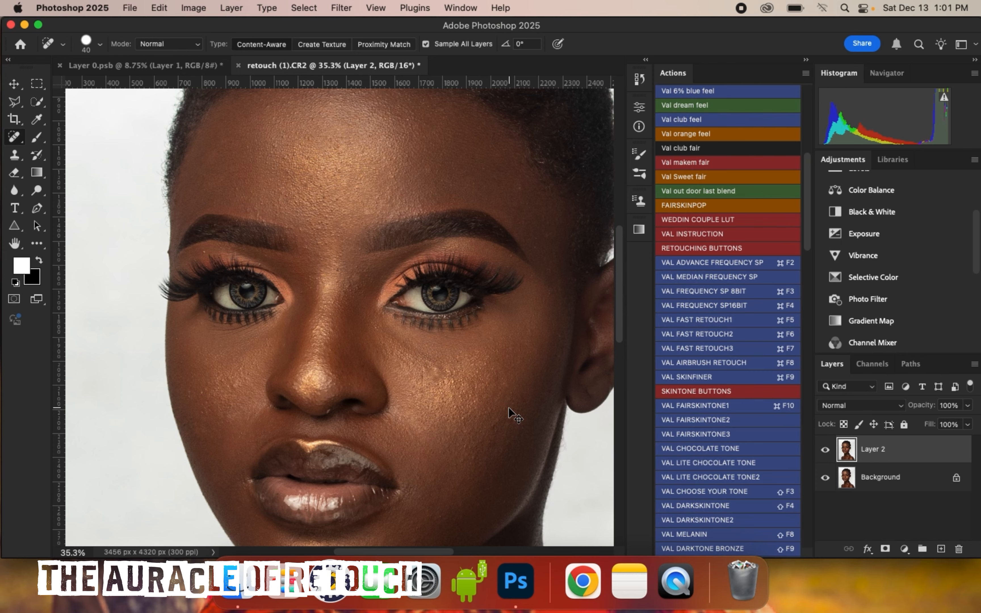
- Duplicate the healed portrait layer twice and rename the lower copy tone
key(super+j)
key(super+j)
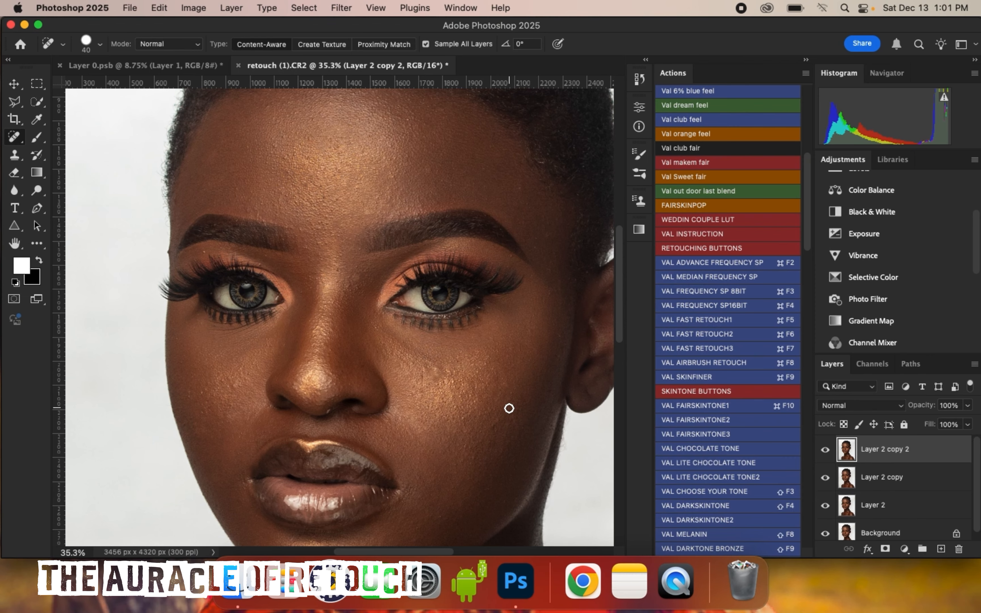
click(881, 477)
double_click(881, 478)
text(tone)
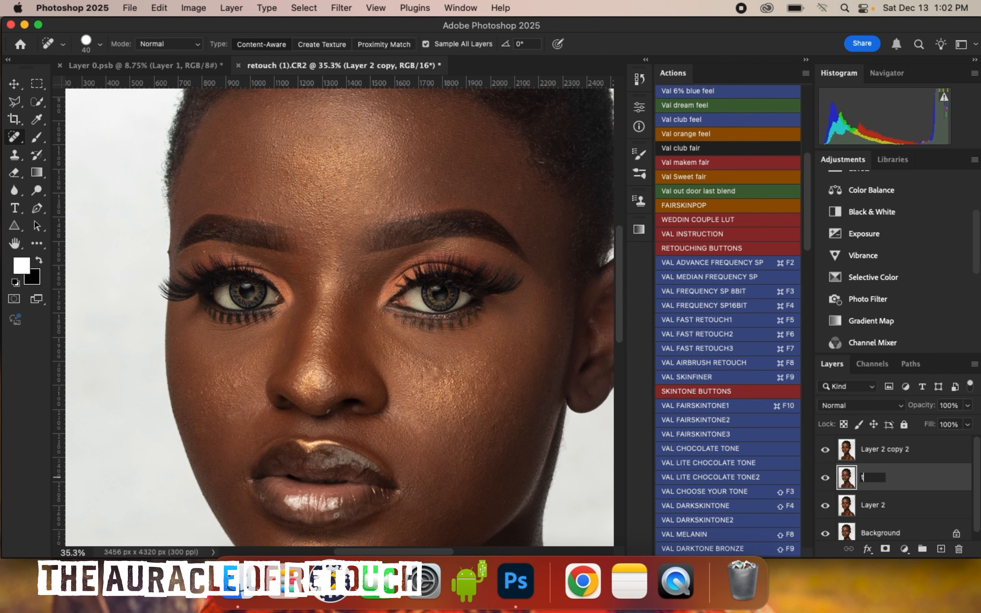
key(Return)
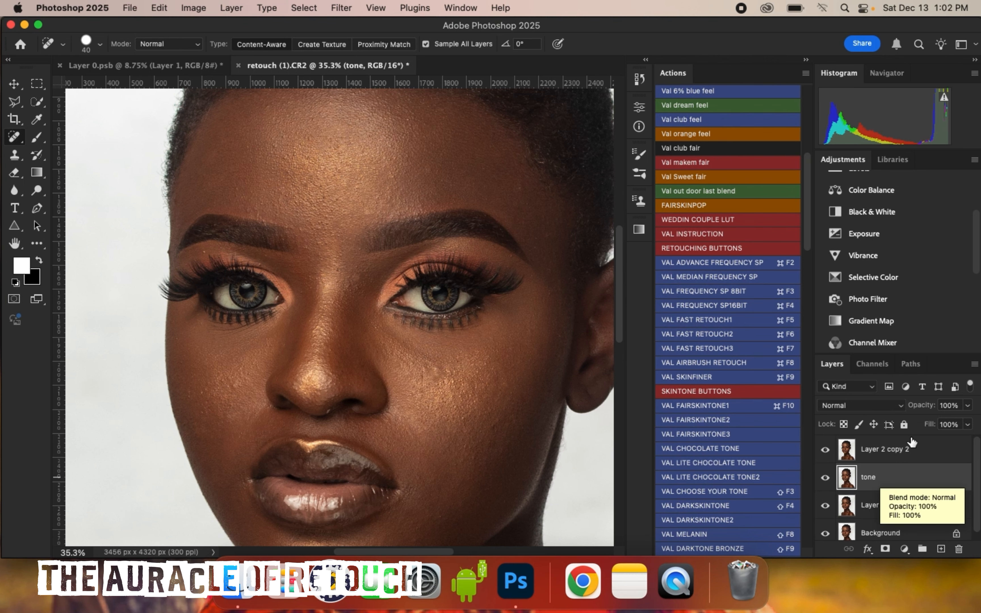
- Rename the upper copy of the portrait layer texture
click(894, 449)
double_click(894, 449)
text(t)
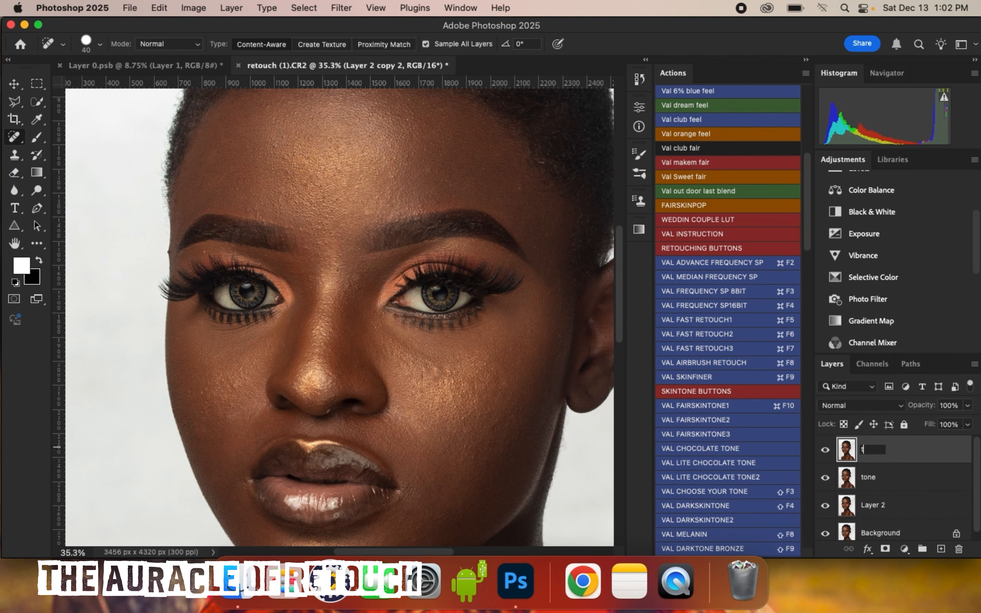
text(exture)
key(Return)
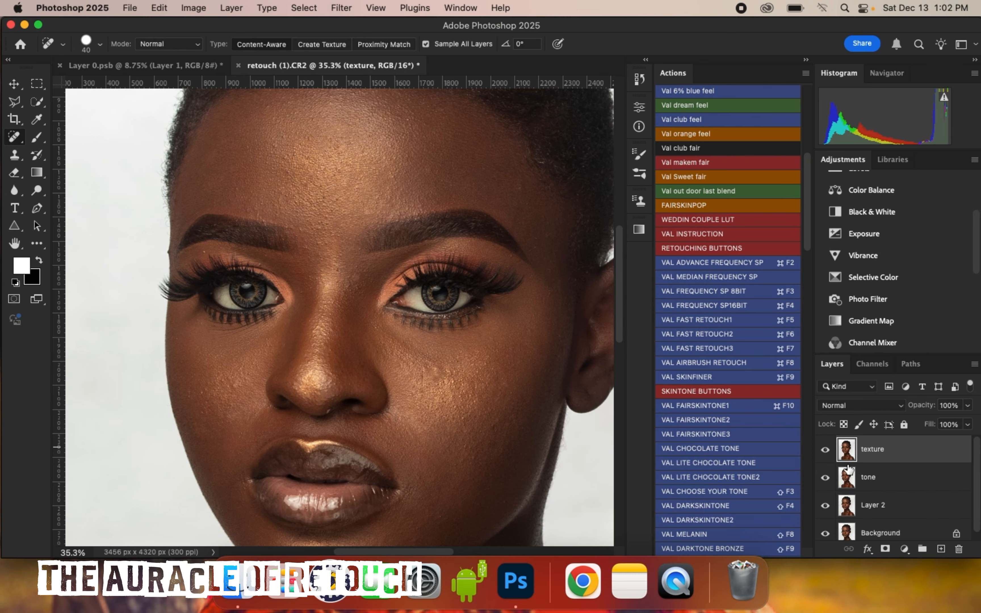
- Hide the texture layer and start a Gaussian Blur on the tone layer, keeping the face in view
click(825, 450)
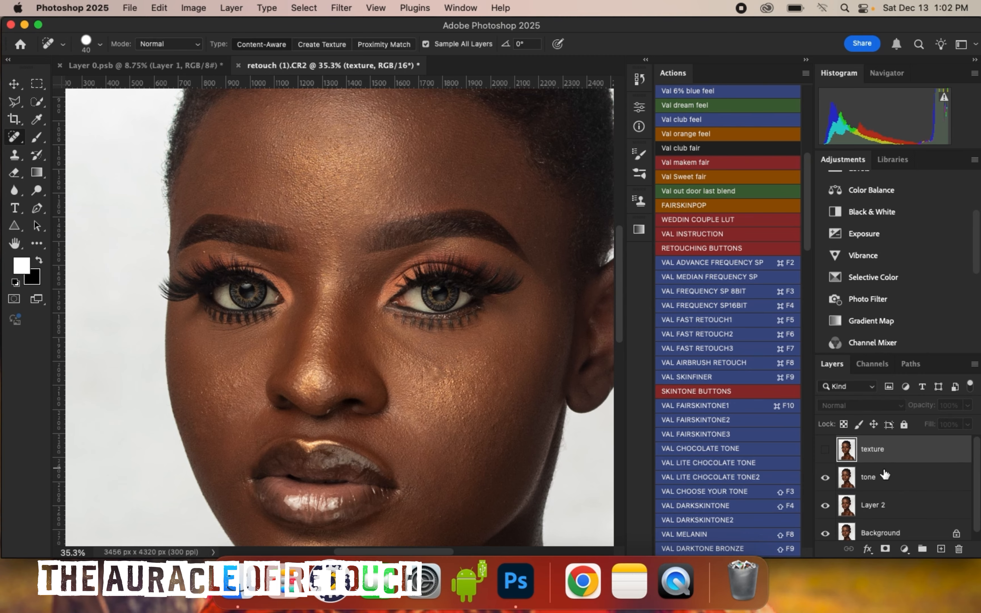
click(886, 475)
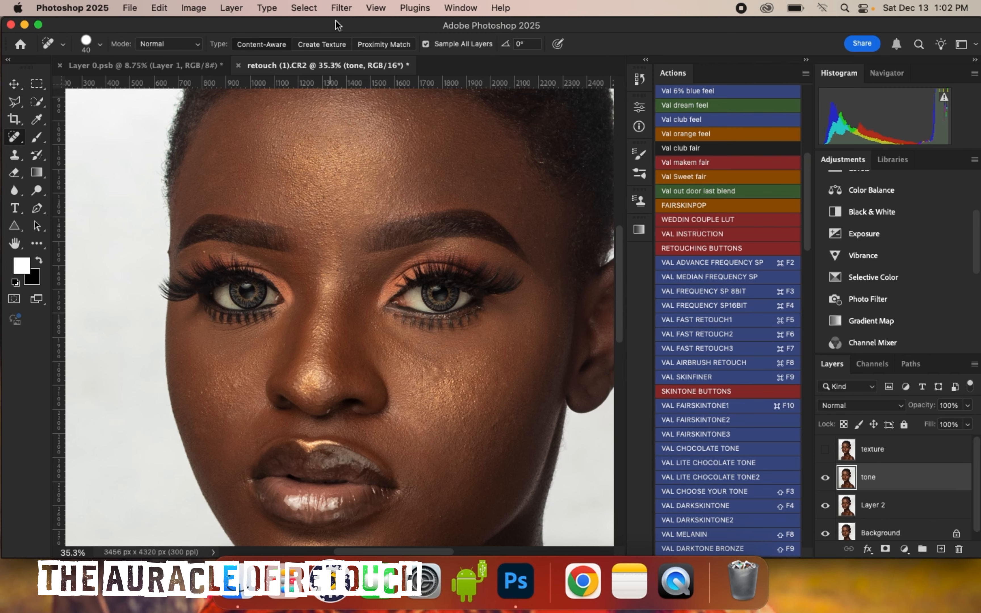
click(341, 8)
mouse_move(379, 207)
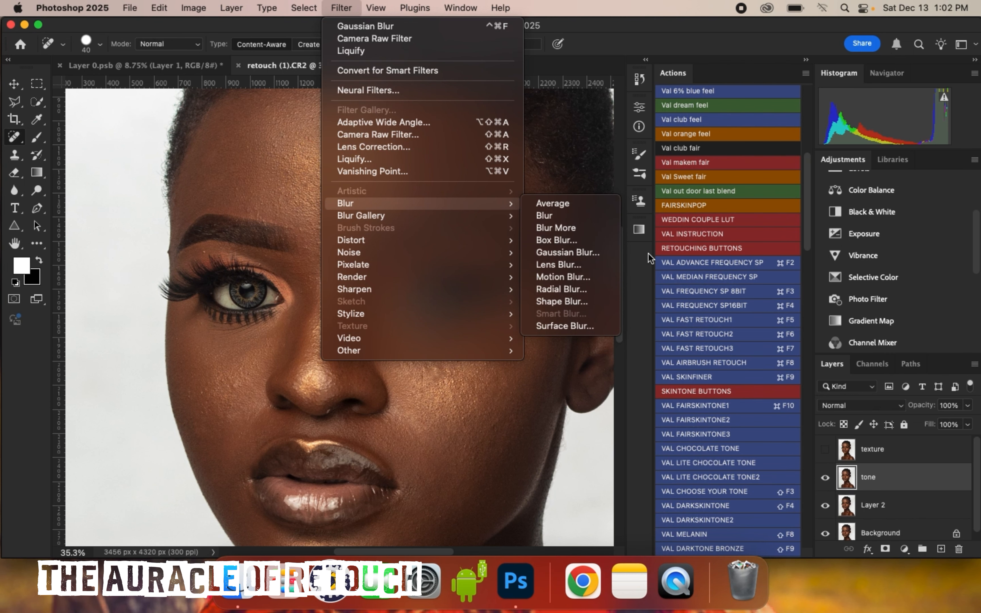
click(606, 255)
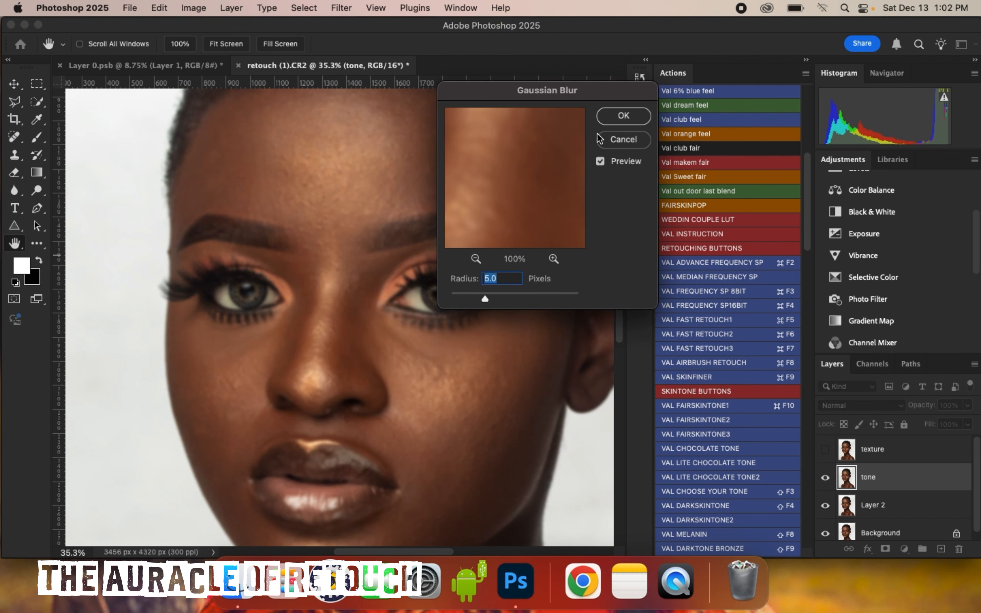
drag(536, 97, 747, 112)
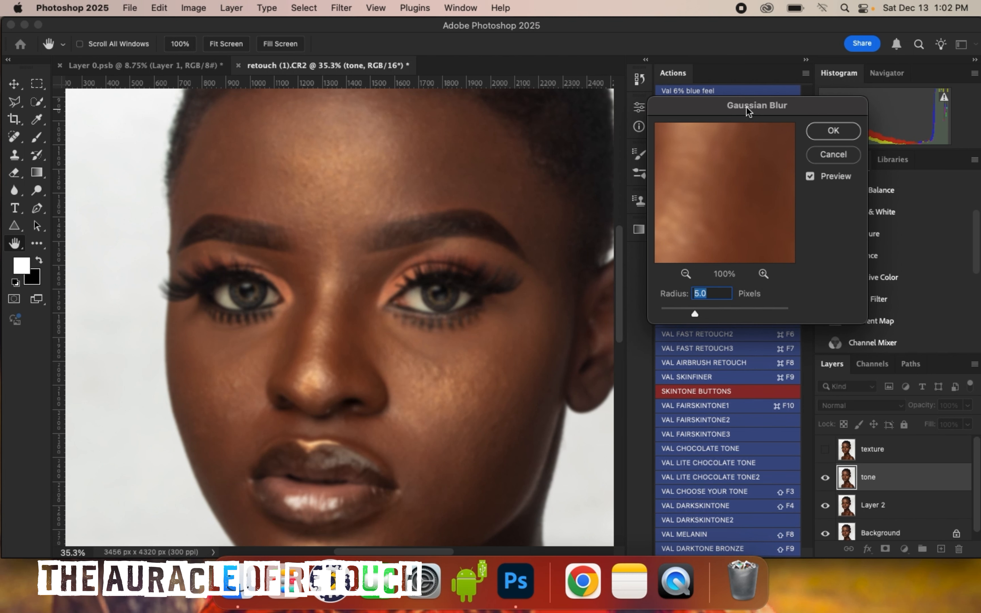
- Check the skin smoothing in the blur preview and apply the Gaussian Blur with a 5.0-pixel radius
click(686, 274)
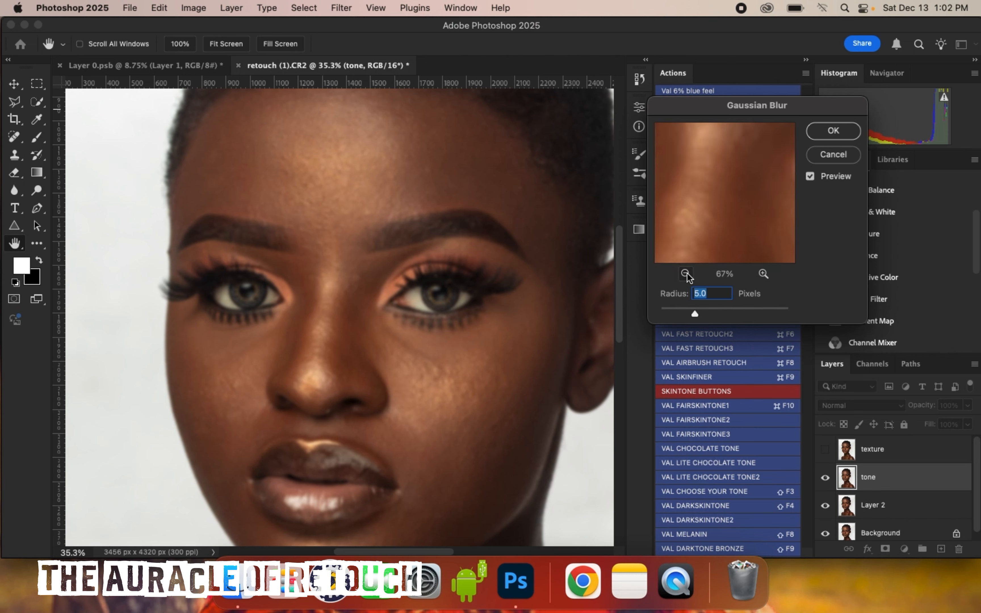
click(686, 274)
click(686, 274)
click(763, 274)
click(763, 274)
drag(753, 236, 679, 174)
mouse_move(734, 211)
mouse_down()
mouse_move(704, 190)
mouse_move(736, 190)
mouse_move(745, 205)
mouse_up()
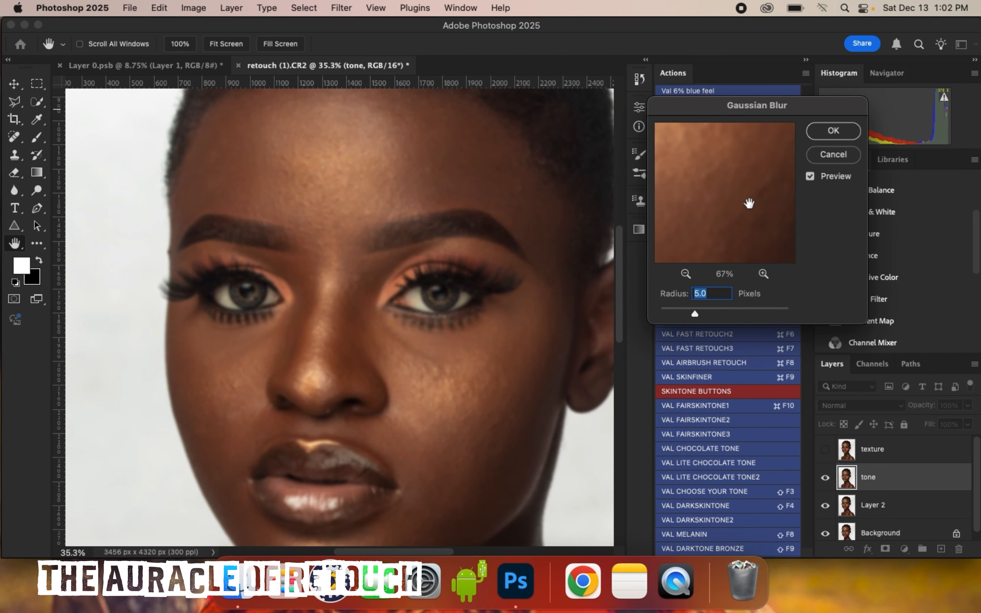
key(super+equal)
key(super+equal)
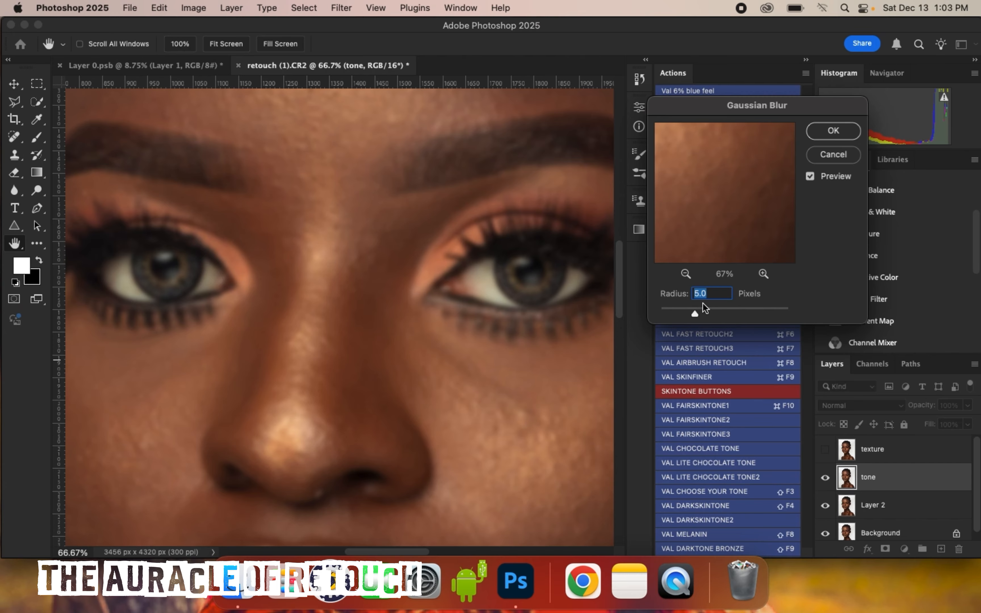
click(824, 135)
- Make the texture layer visible again and select it as the active layer
scroll(468, 275, down, 5)
scroll(503, 291, up, 3)
scroll(463, 328, down, 4)
scroll(463, 329, up, 4)
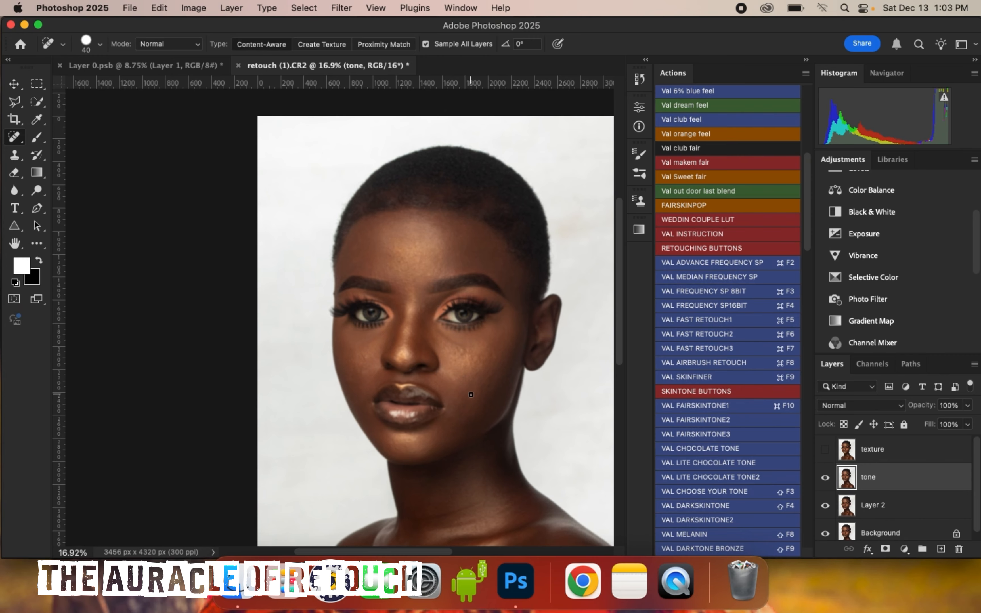
scroll(455, 352, up, 1)
click(825, 449)
click(899, 453)
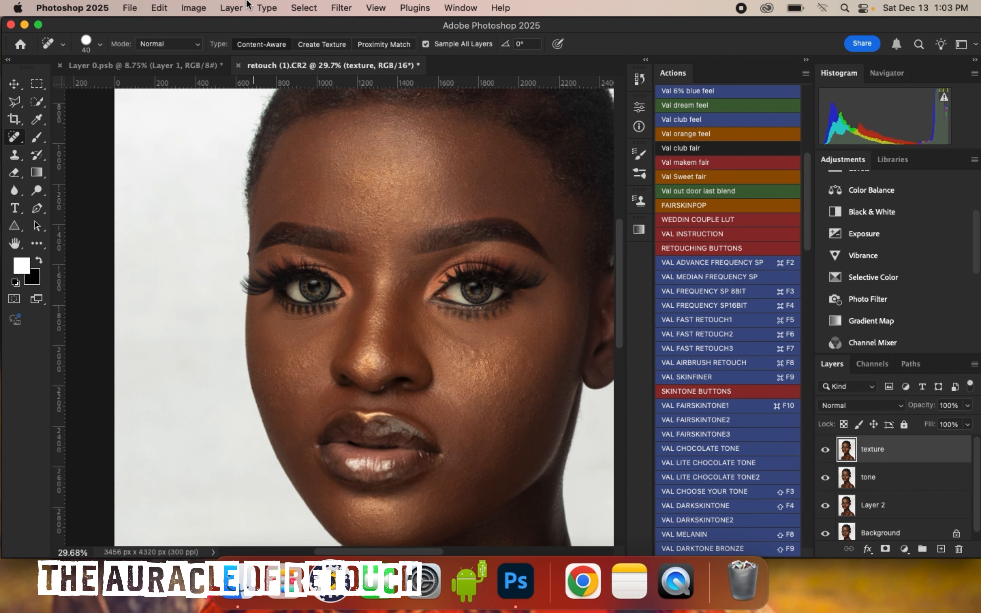
- Start Apply Image on the texture layer and choose the tone layer as its source layer
click(188, 9)
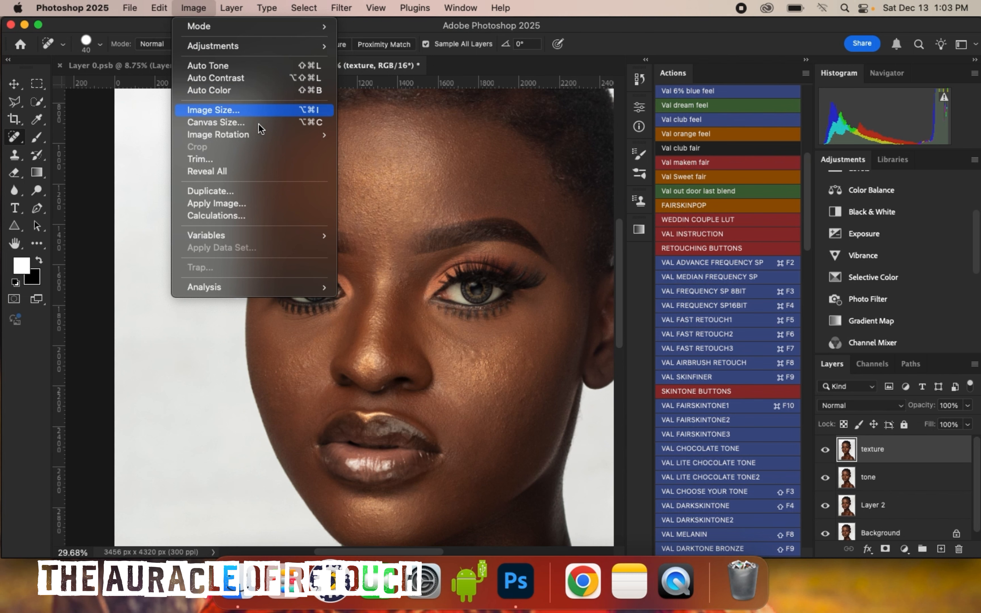
click(267, 203)
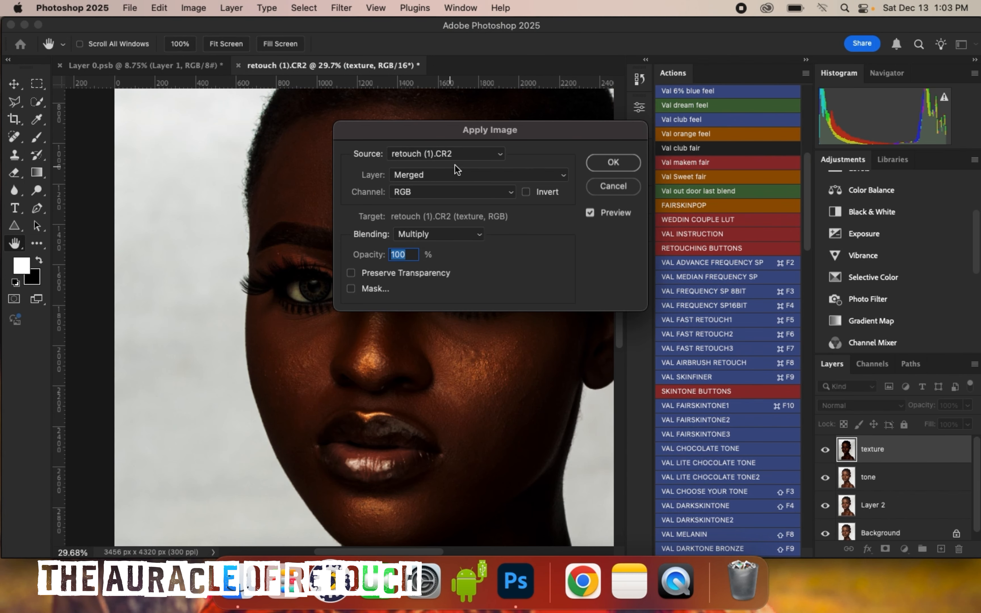
drag(545, 129, 794, 129)
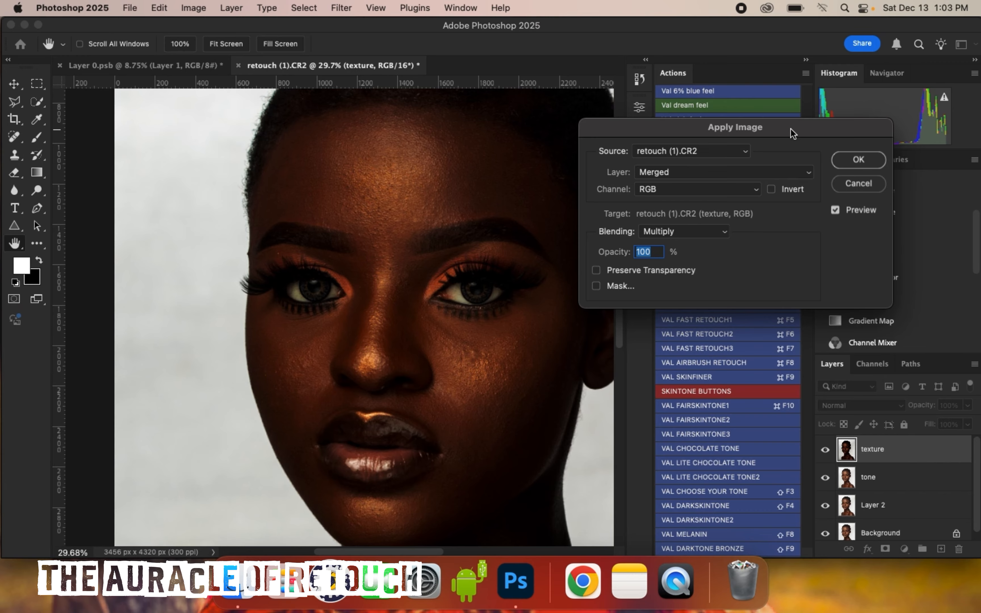
click(656, 174)
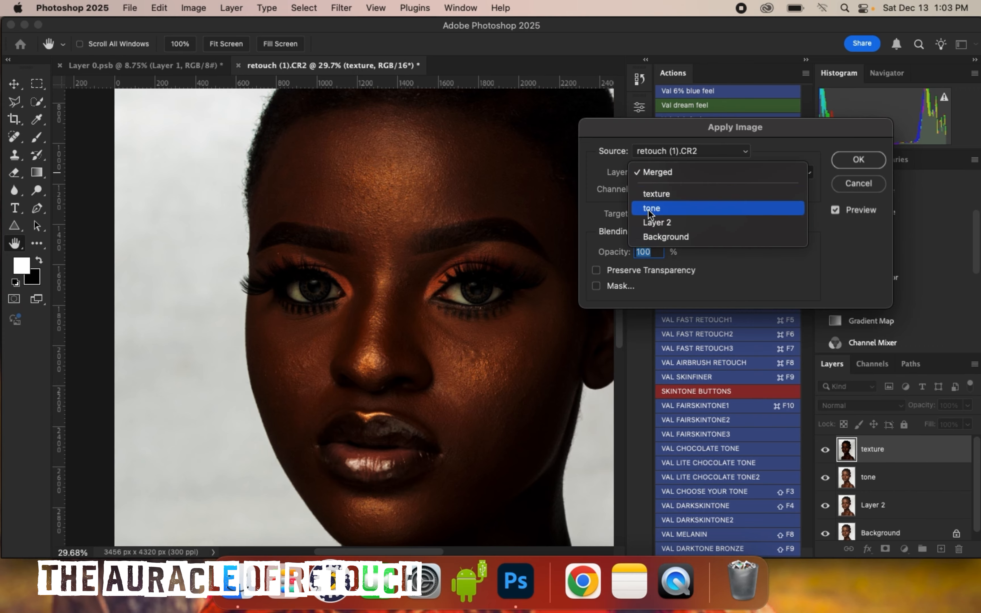
click(665, 211)
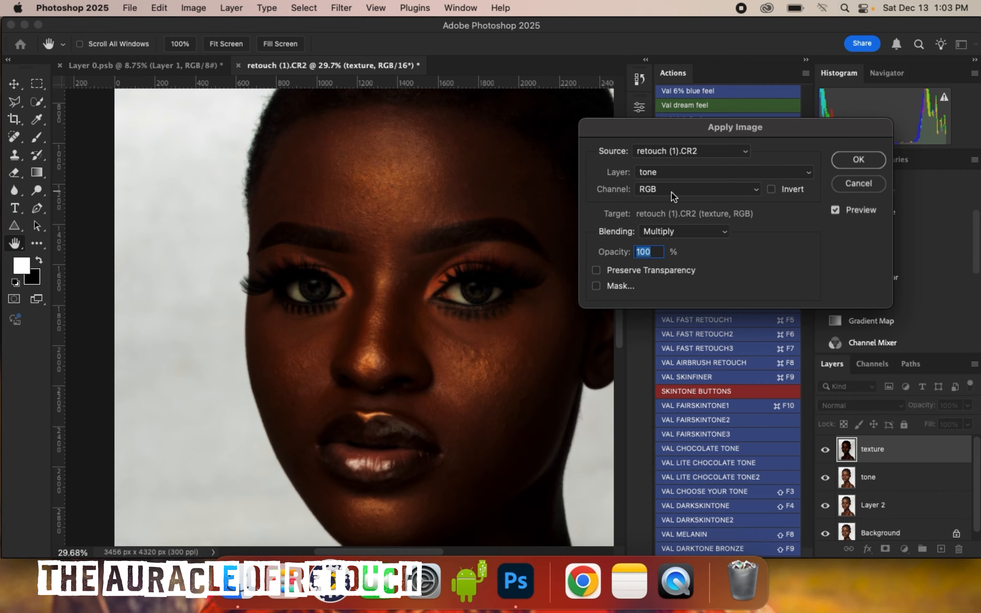
- Apply the inverted tone image to the texture layer using Add blending with a scale of 2
click(685, 232)
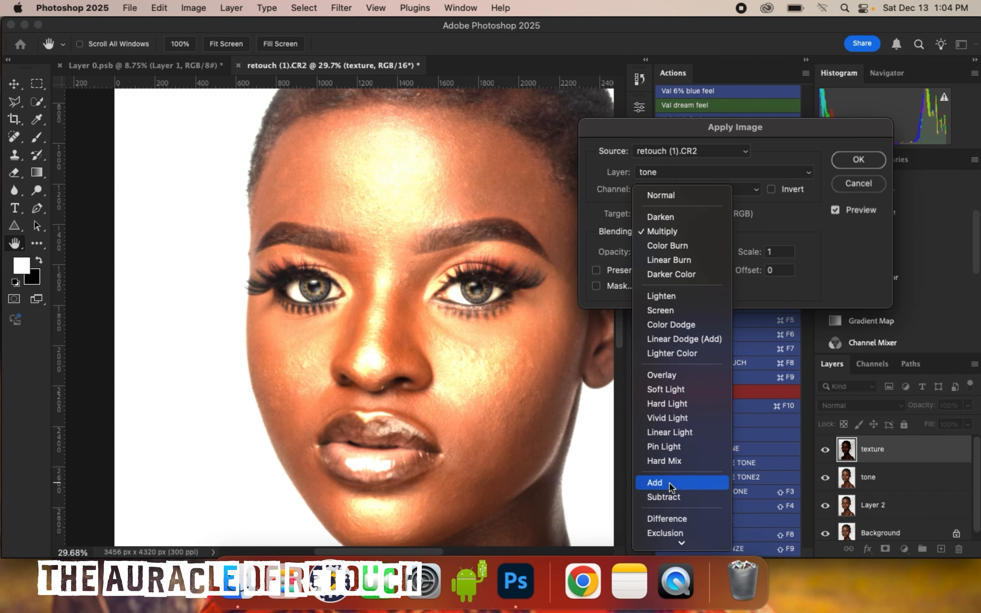
click(670, 487)
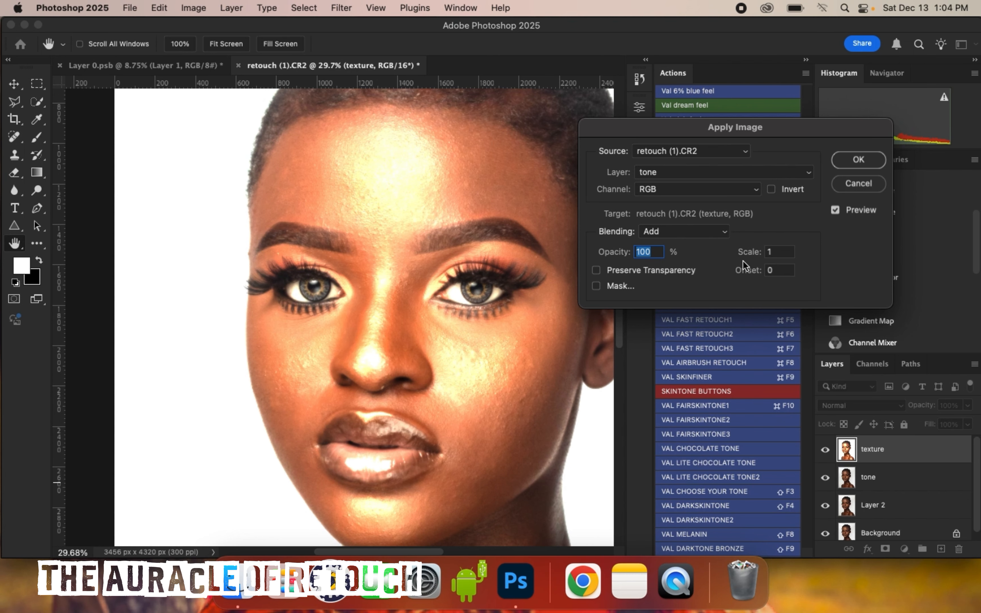
click(777, 253)
text(2)
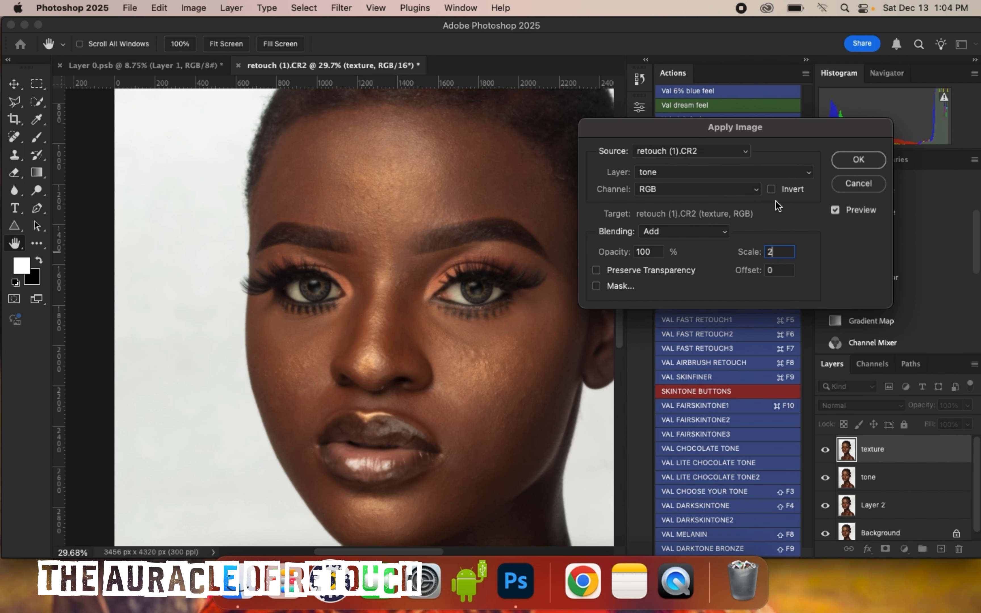
click(771, 190)
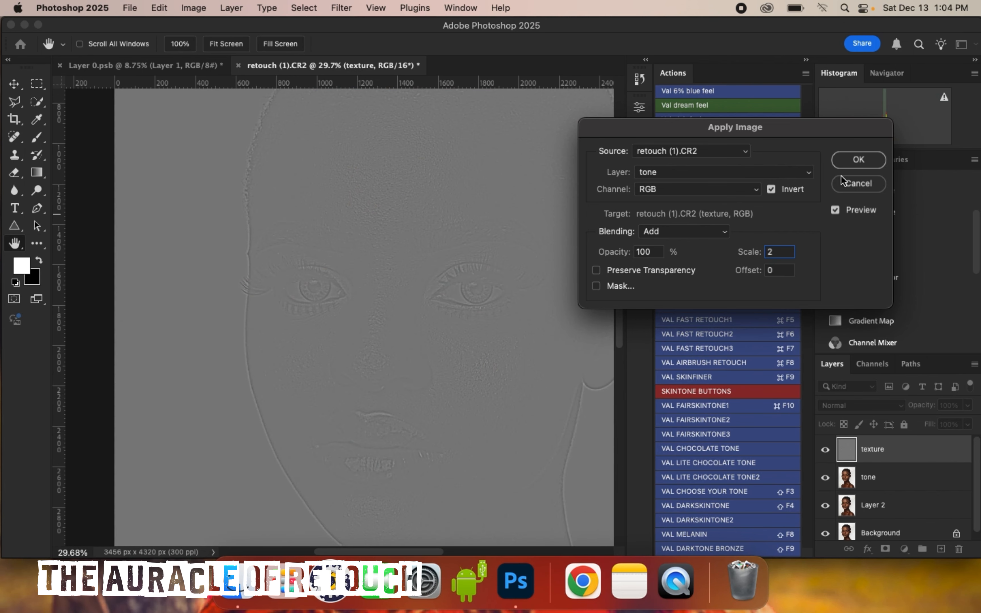
click(859, 160)
key(j)
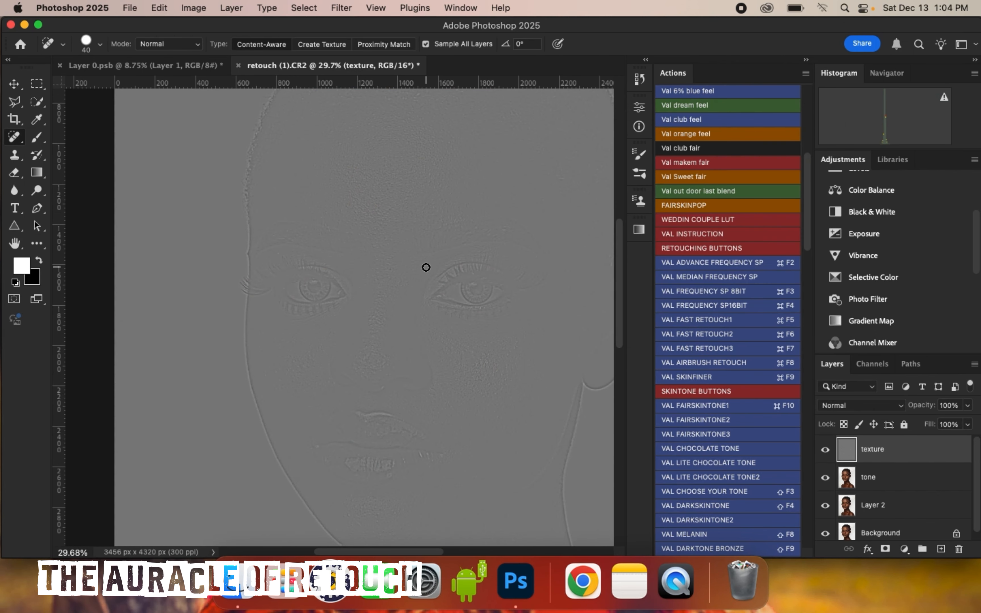
- Set the texture layer's blend mode to Linear Light
click(835, 406)
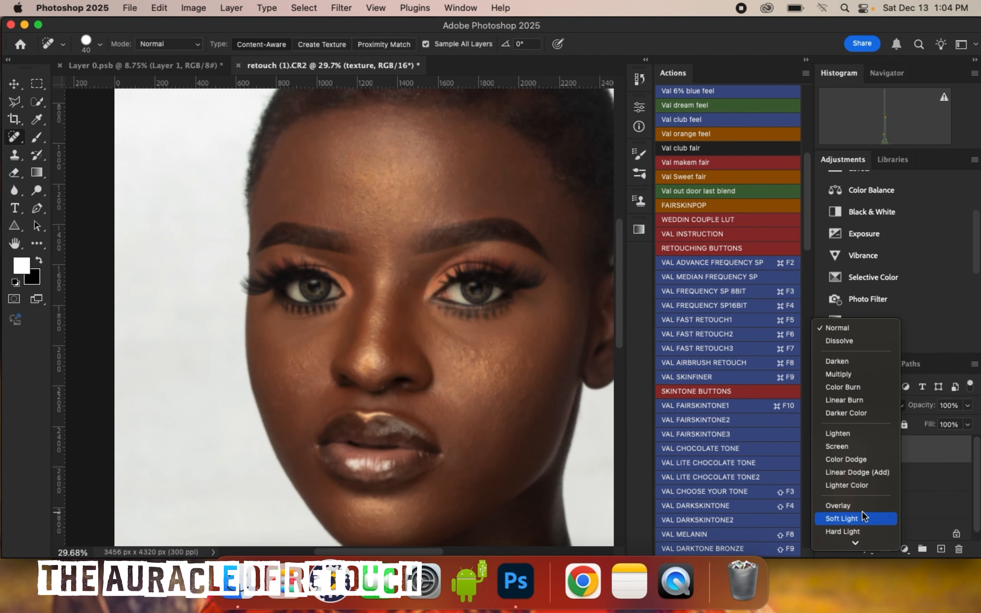
scroll(868, 516, down, 3)
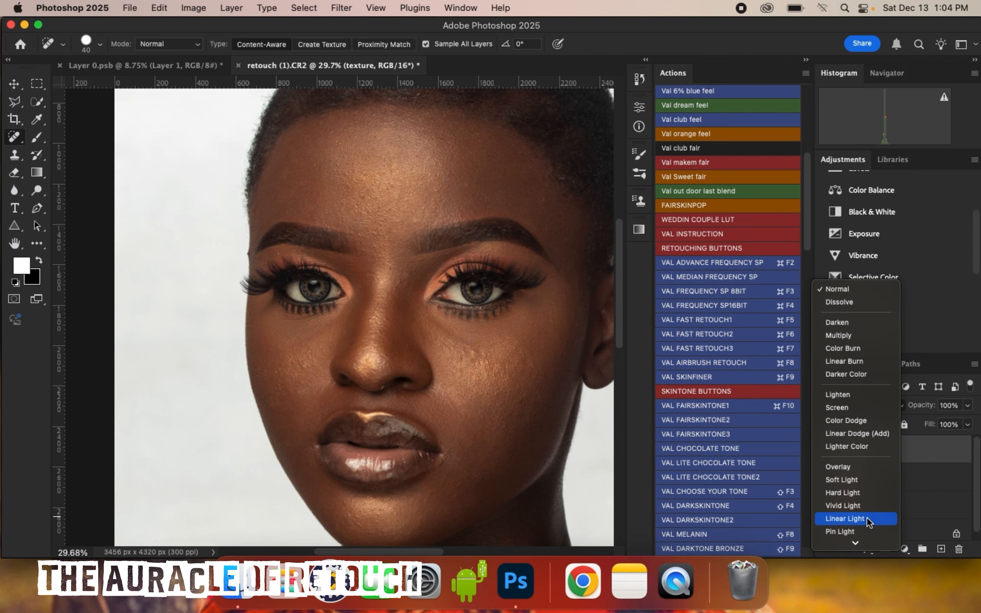
click(868, 519)
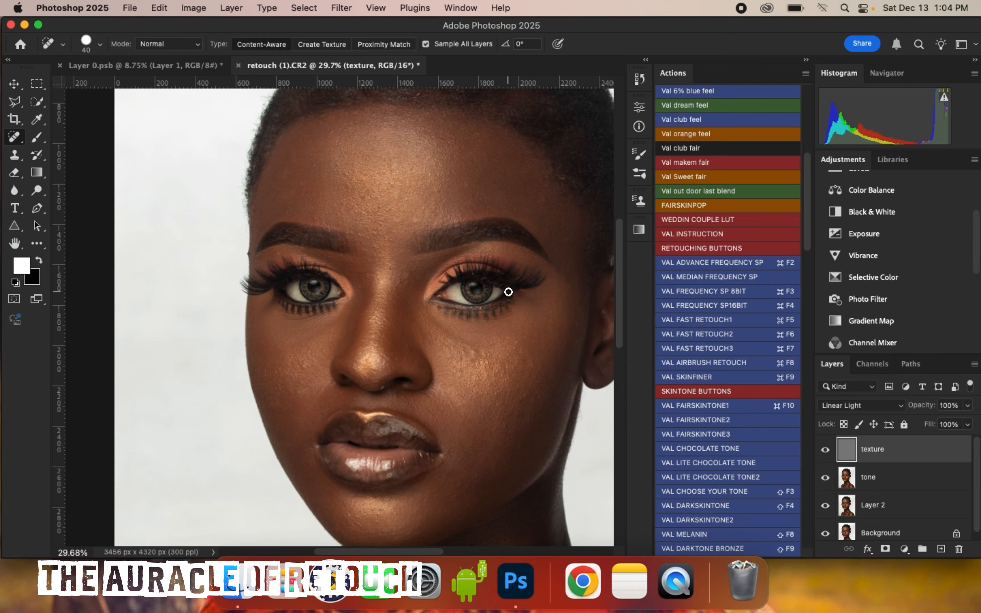
- Group the tone and texture layers, name the group fs 16 bit and expand it
click(903, 485)
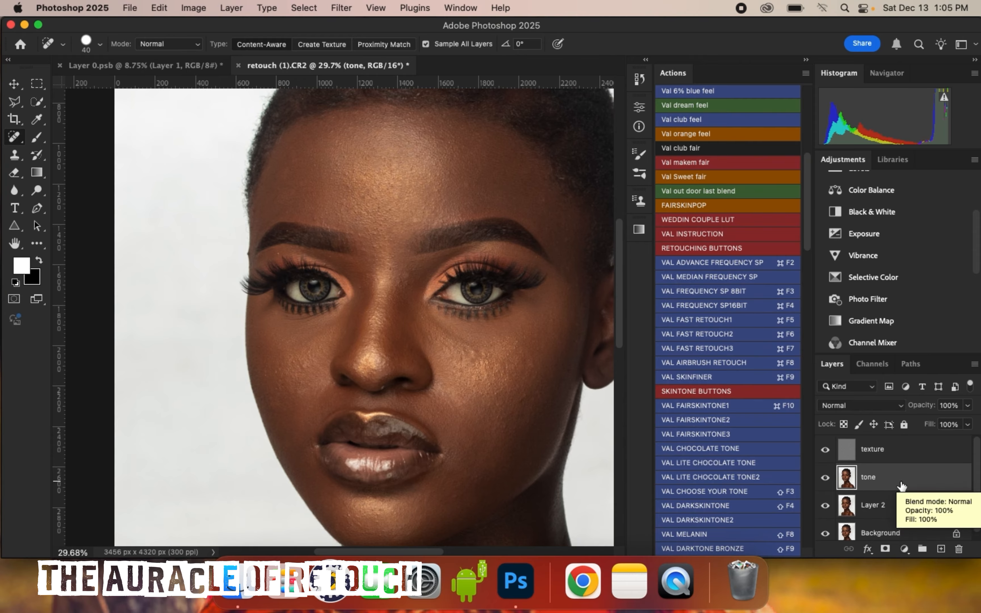
shift+click(898, 451)
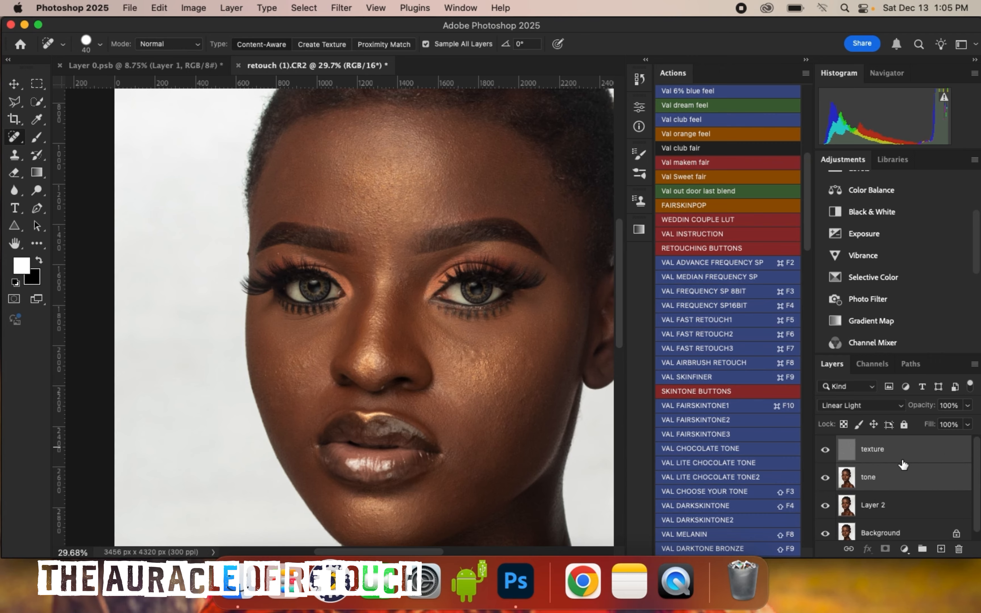
key(super+g)
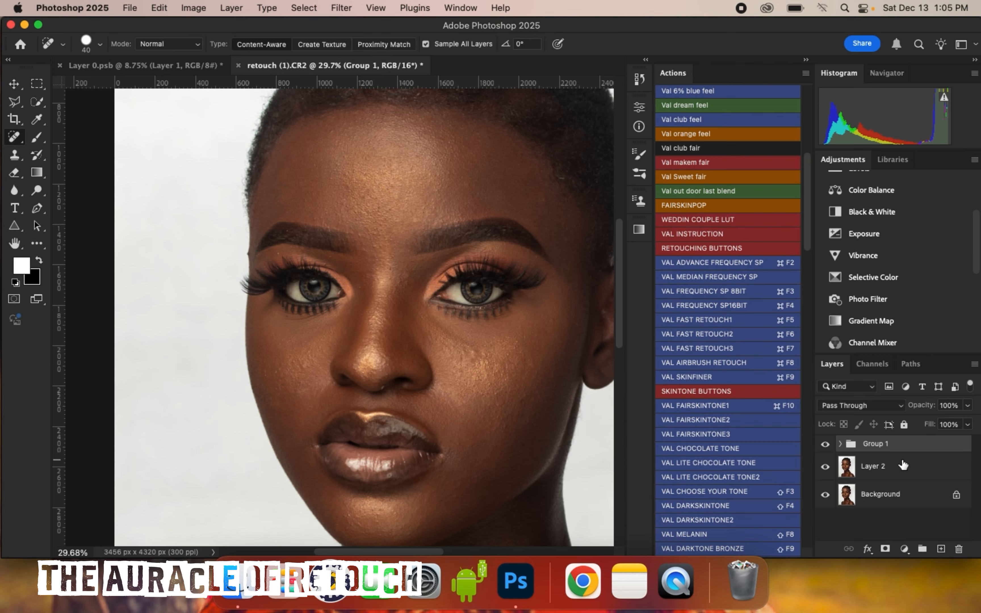
double_click(874, 445)
text(fs 16 bit)
key(Return)
click(841, 446)
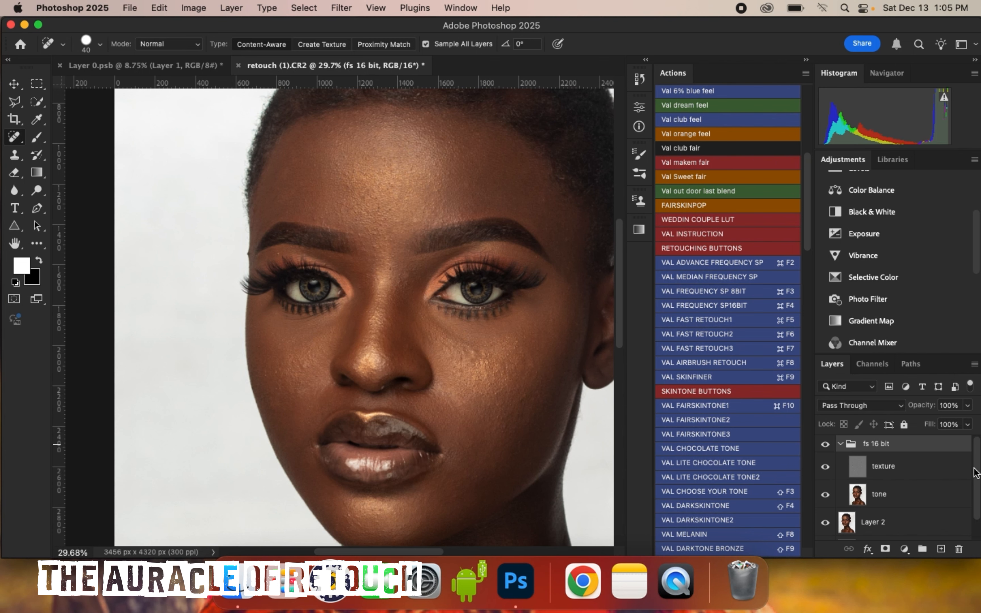
- Duplicate the tone layer inside the group and clip the copy to the original tone layer
scroll(978, 479, down, 2)
scroll(978, 476, up, 1)
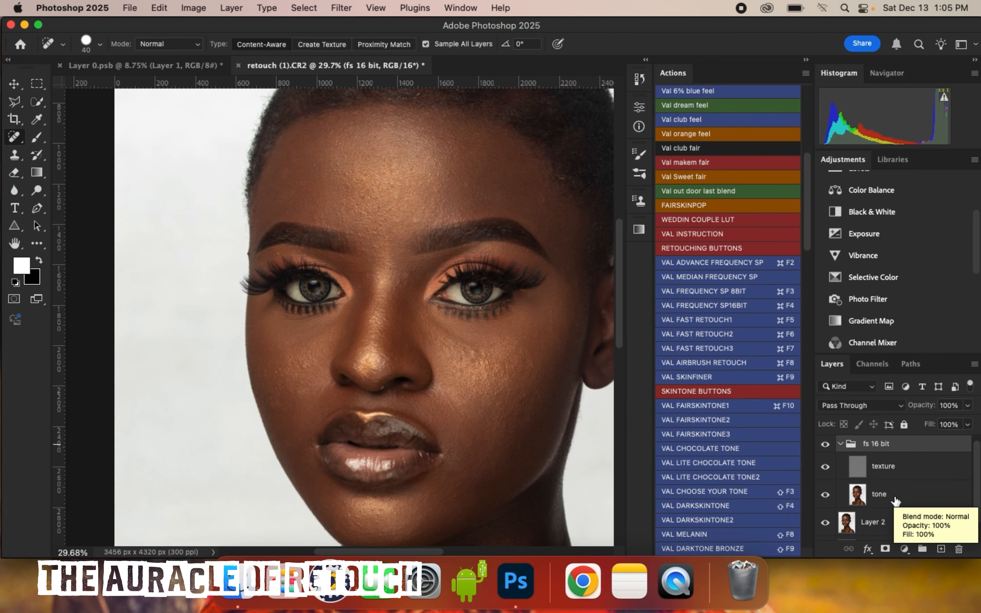
click(894, 498)
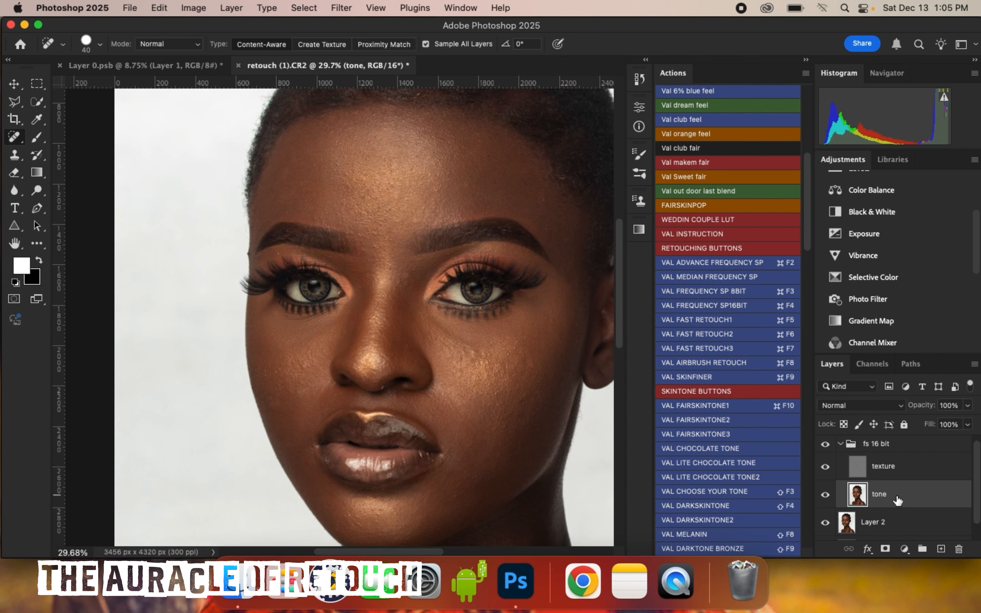
key(cmd+j)
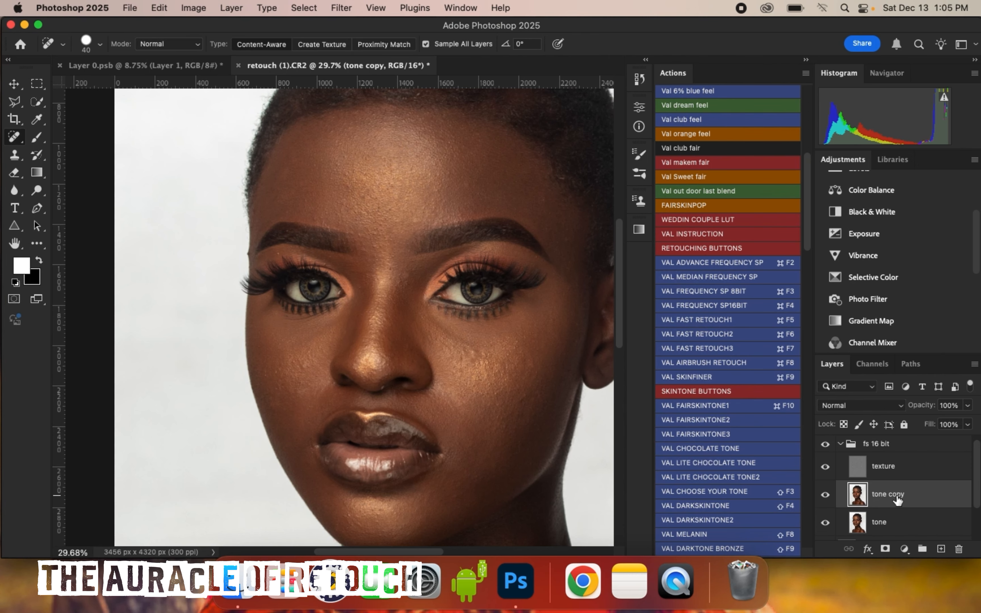
scroll(897, 499, down, 2)
right_click(902, 471)
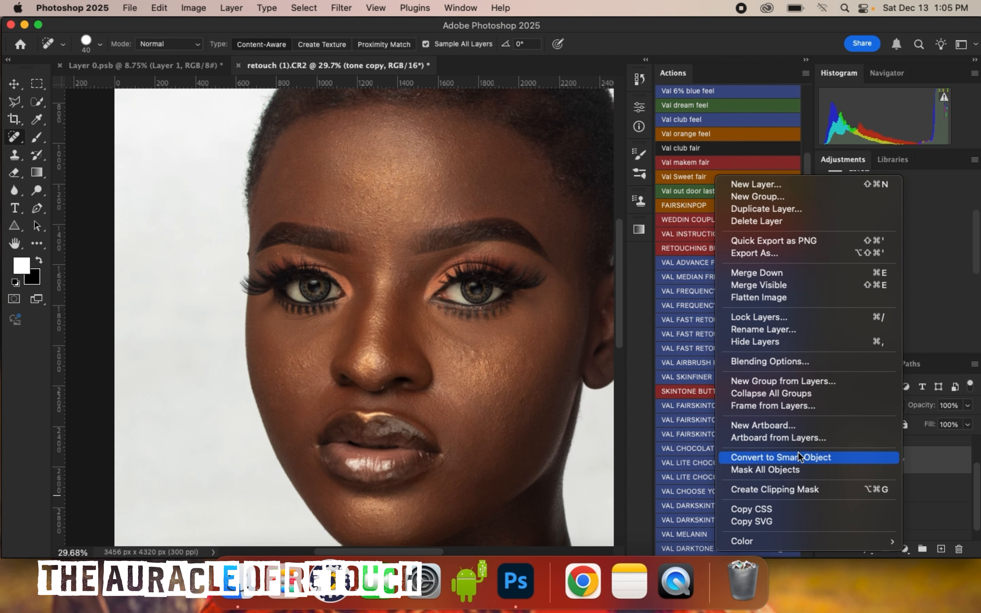
click(827, 494)
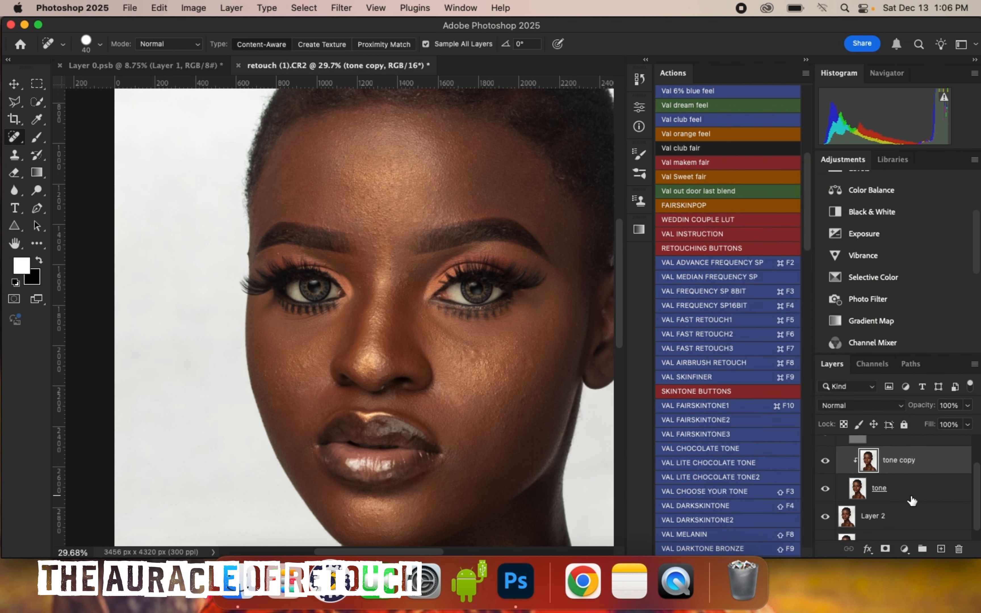
scroll(977, 501, up, 2)
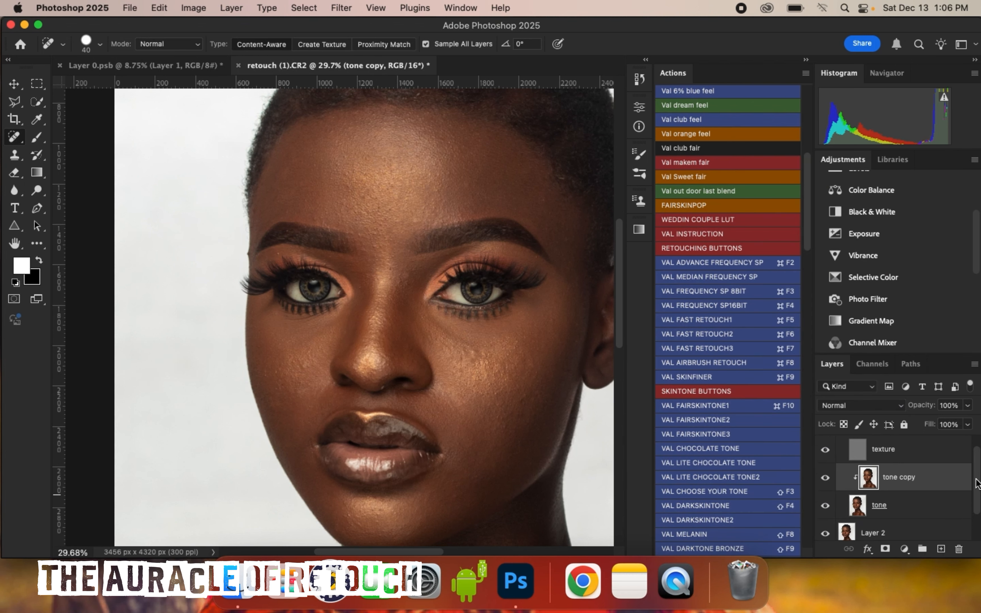
- Duplicate the texture layer as a copy clipped to the original, with the copy's blend mode set to Normal
click(909, 473)
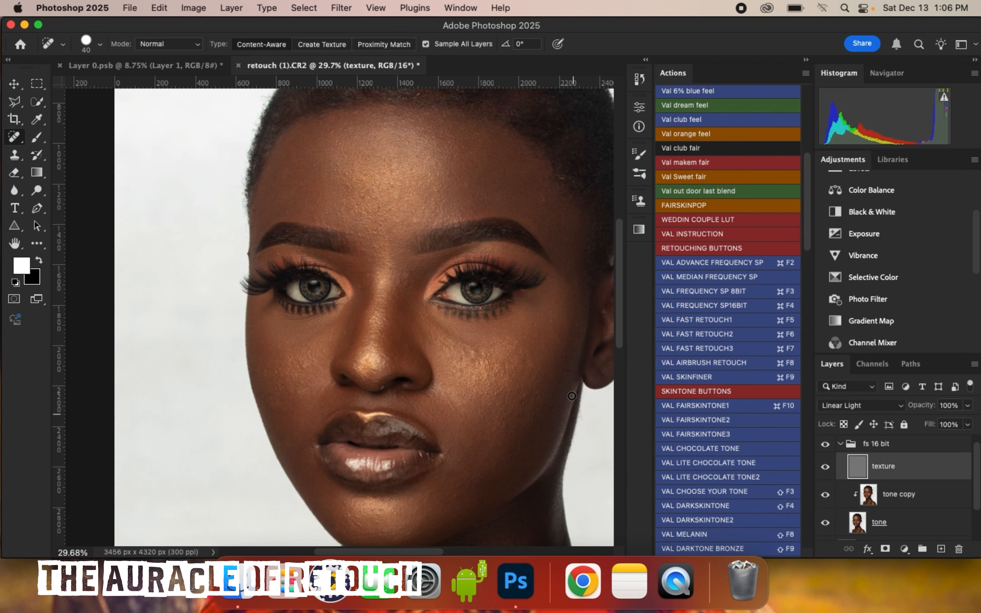
scroll(490, 334, up, 3)
scroll(491, 334, up, 3)
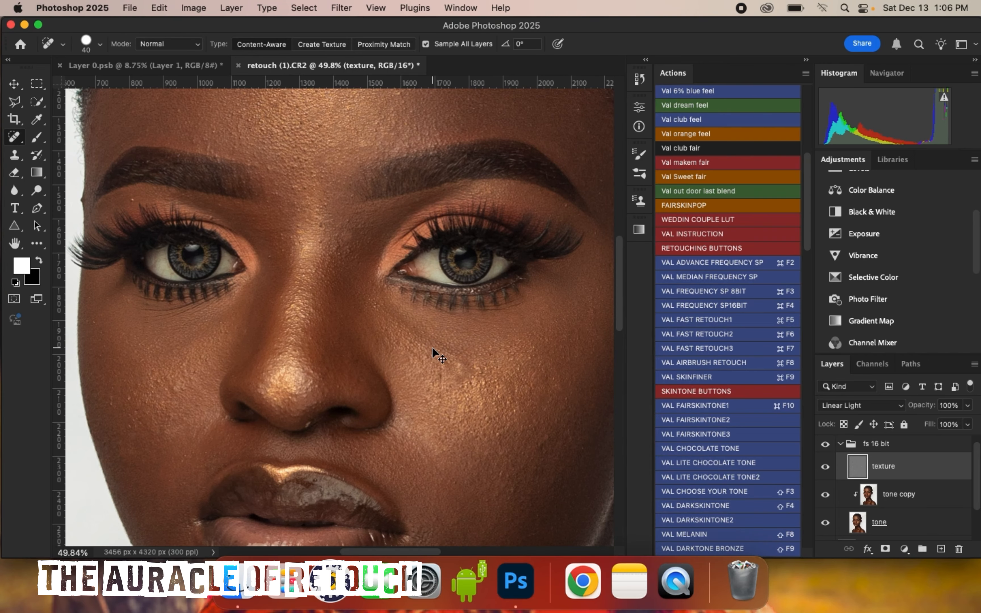
key(super+j)
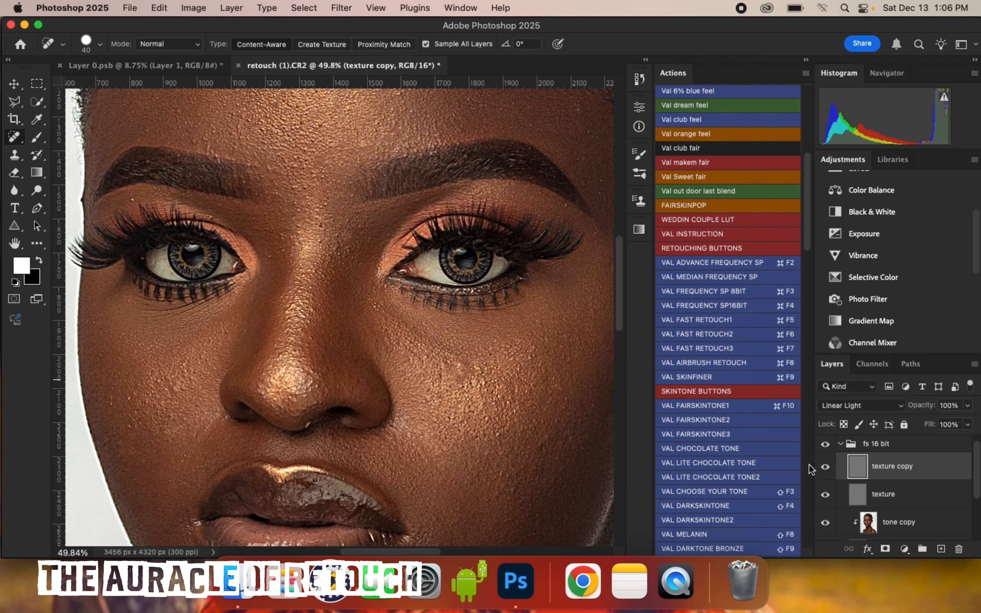
right_click(904, 467)
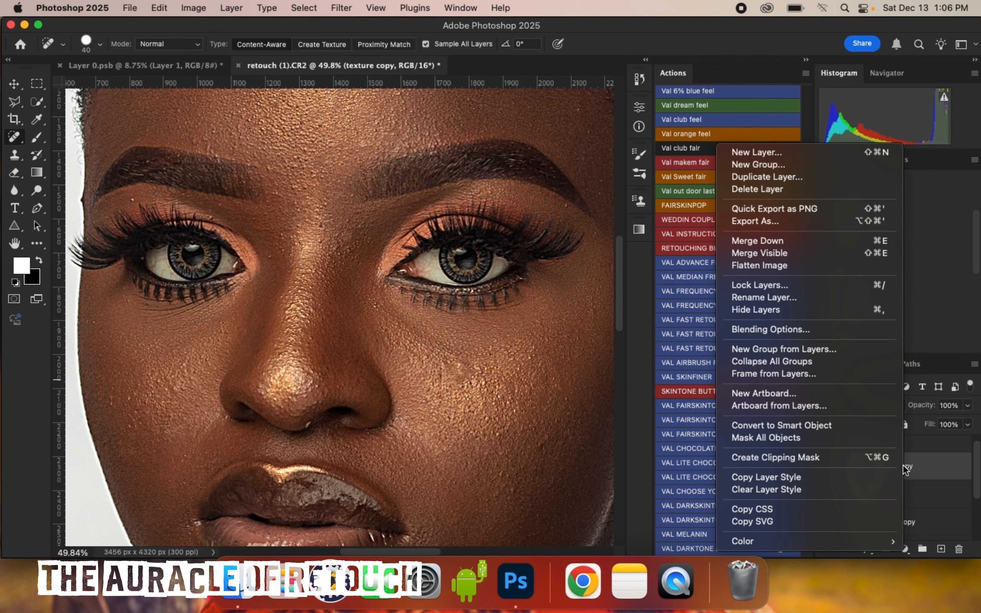
click(762, 457)
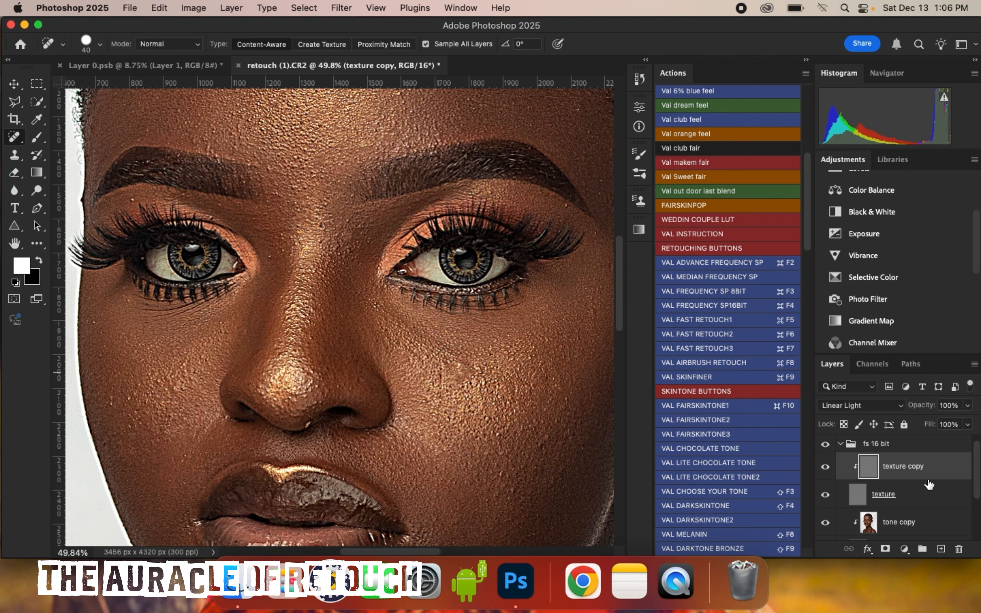
click(855, 406)
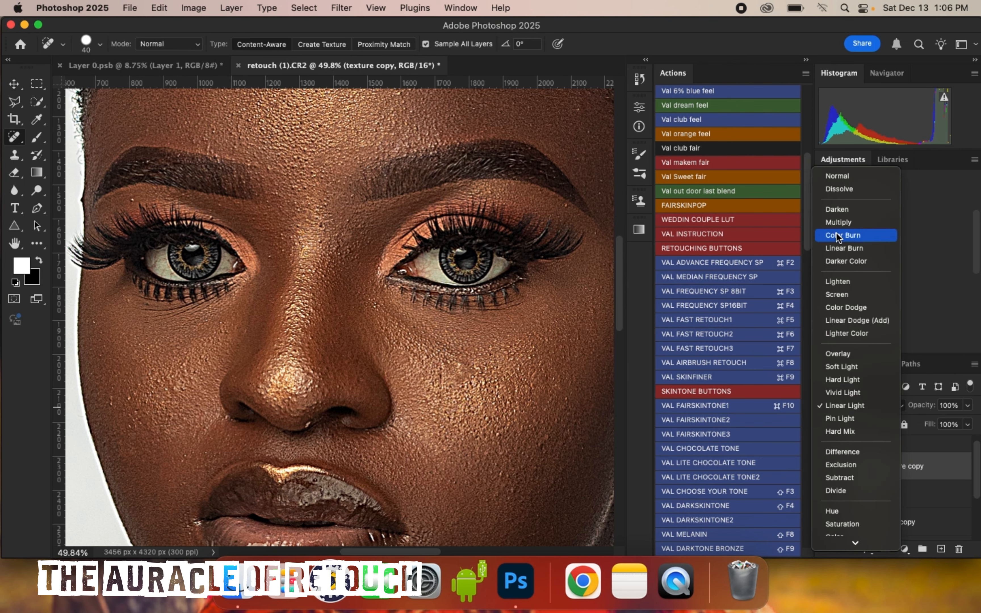
click(838, 176)
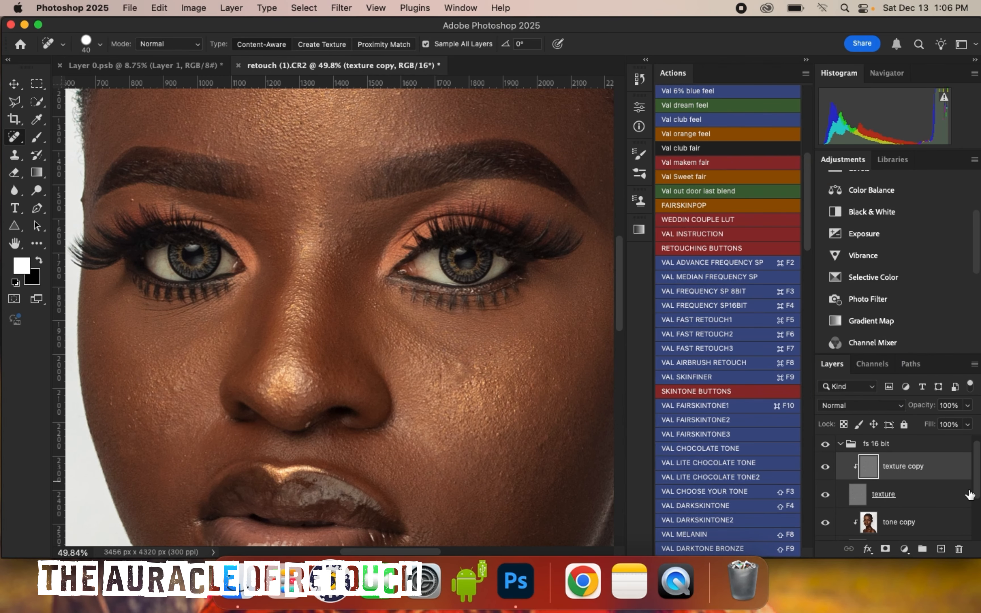
click(840, 445)
click(840, 445)
scroll(883, 471, down, 3)
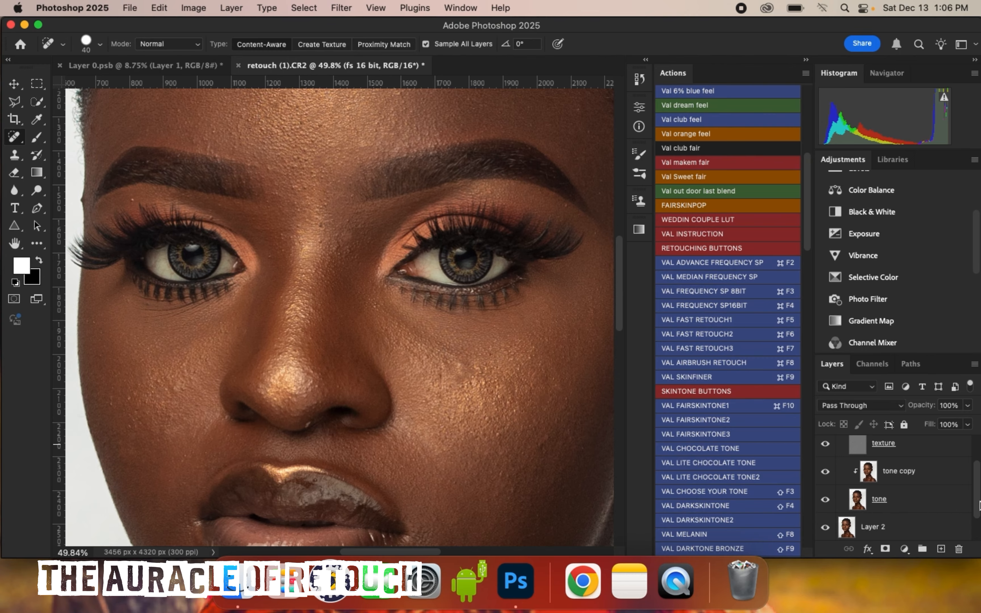
scroll(978, 490, up, 2)
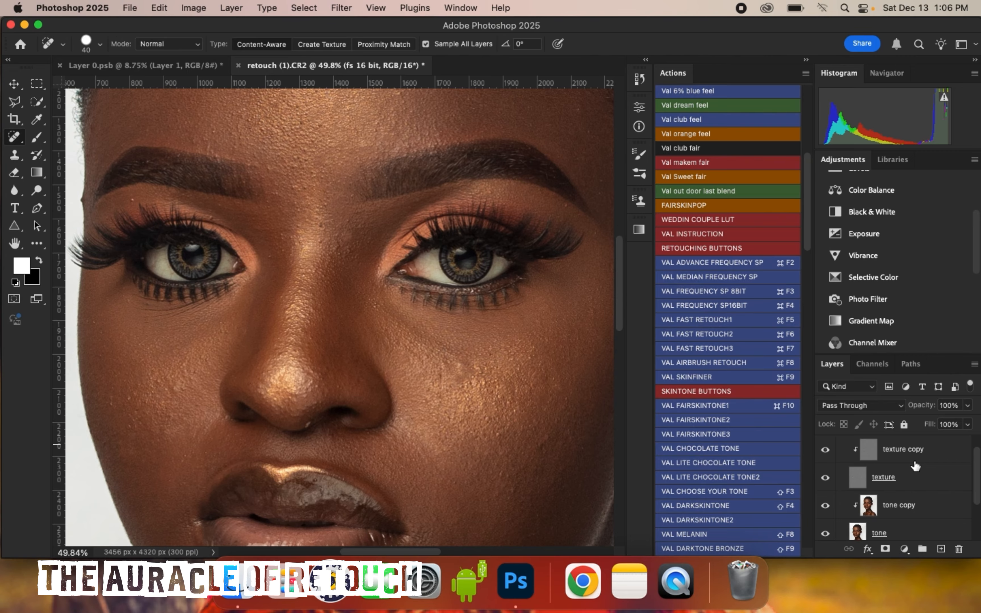
scroll(386, 273, down, 3)
scroll(396, 160, up, 3)
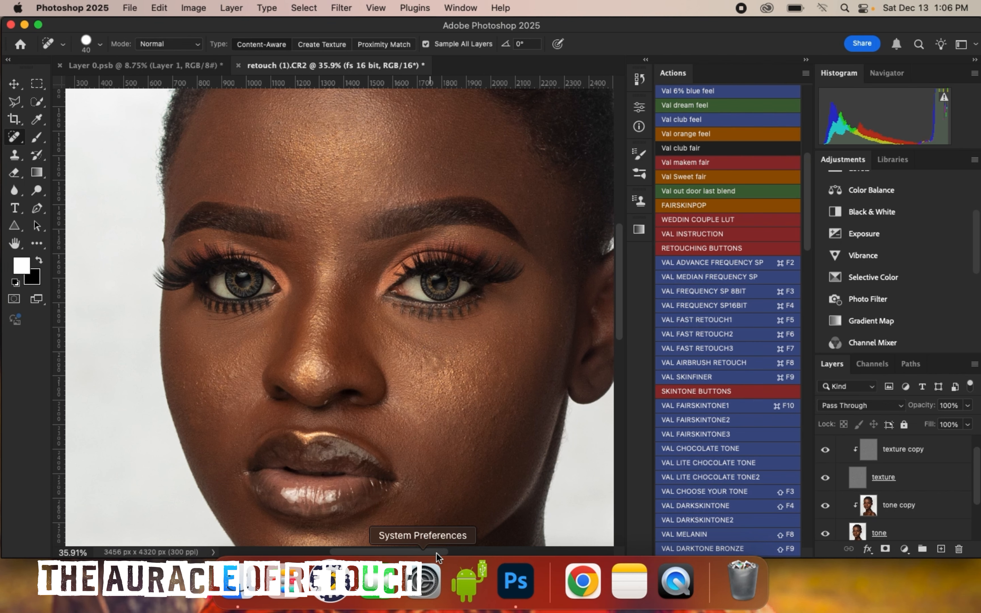
- Switch to the Mixer Brush tool and make the tone copy layer in the fs 16 bit group active
scroll(620, 249, up, 2)
scroll(620, 251, down, 3)
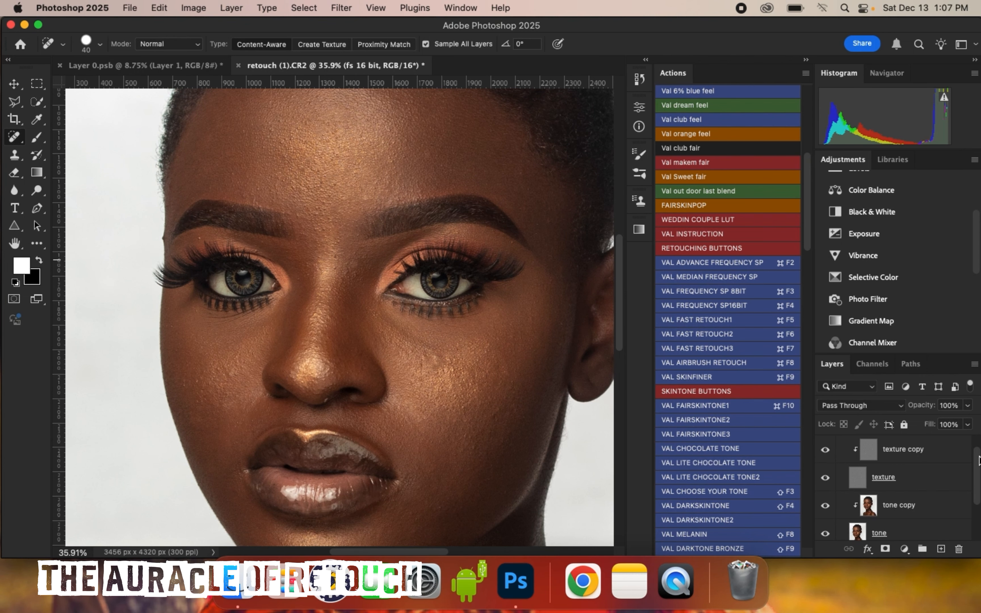
mouse_move(976, 460)
mouse_down()
mouse_move(977, 473)
mouse_move(974, 458)
mouse_up()
click(39, 142)
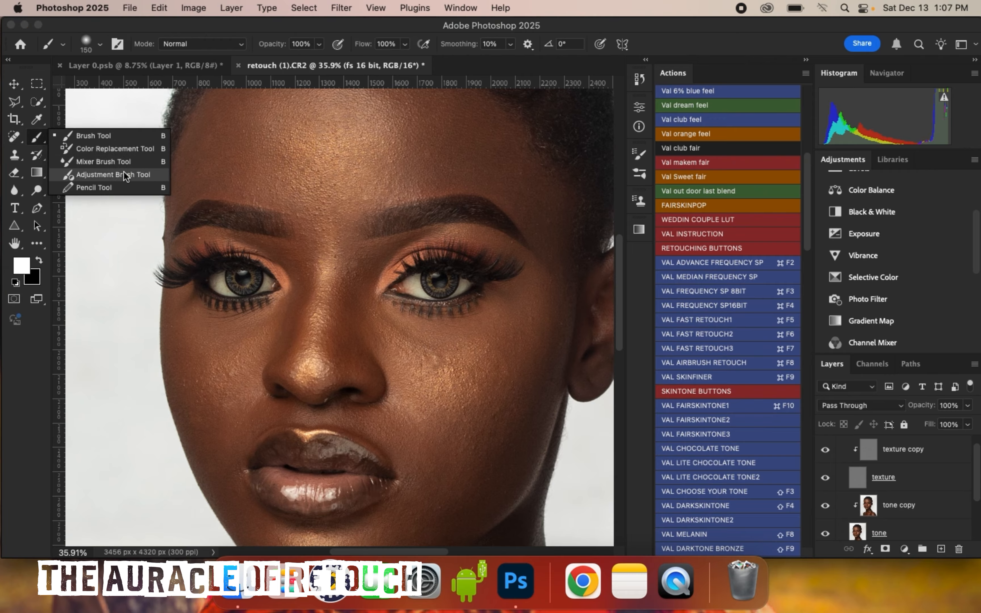
click(123, 162)
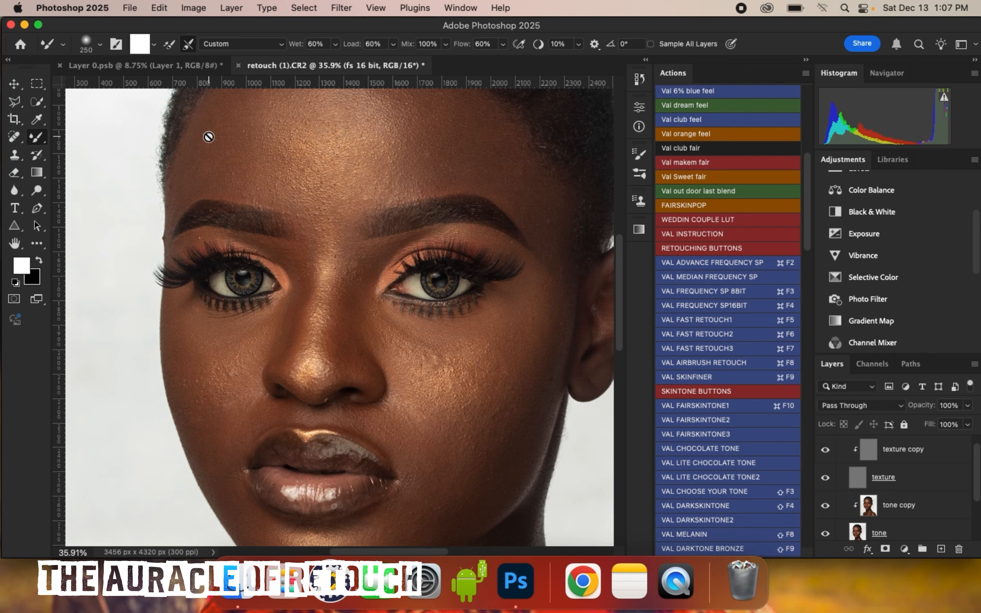
click(899, 510)
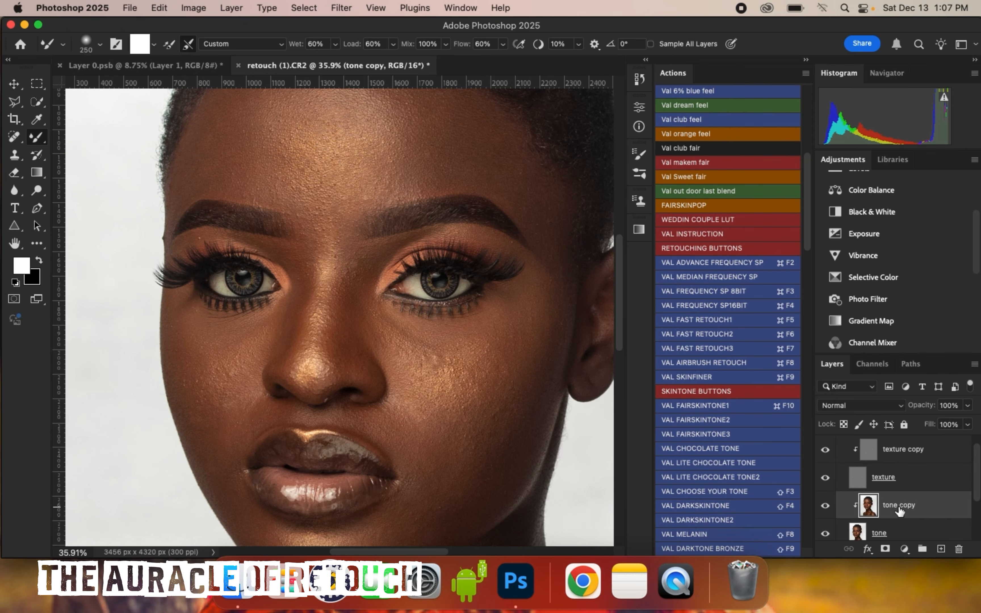
- Choose the Soft Round tip at 250 px for the Mixer Brush, clean the brush and set it to clean after each stroke
click(99, 43)
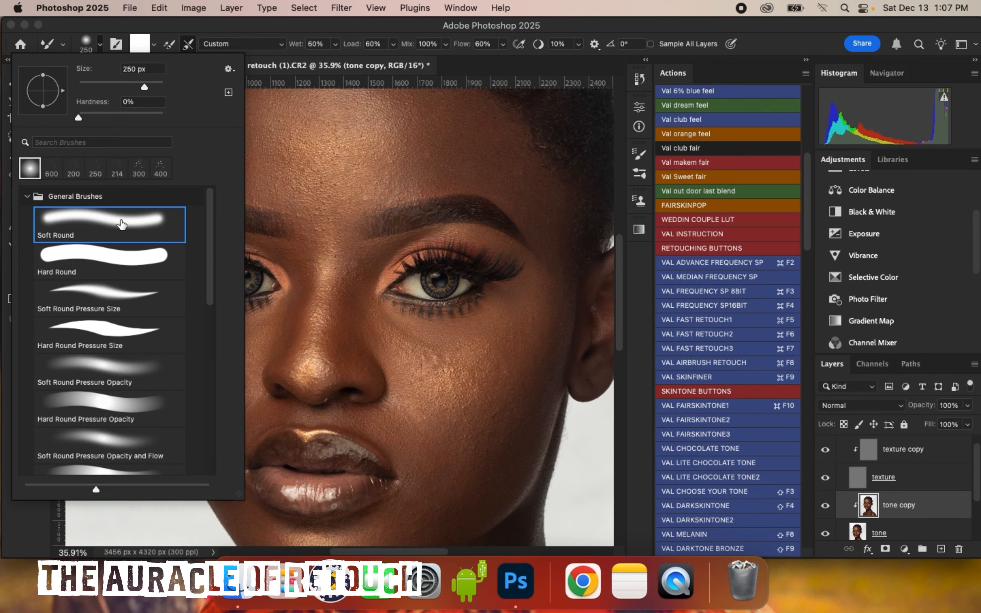
double_click(121, 219)
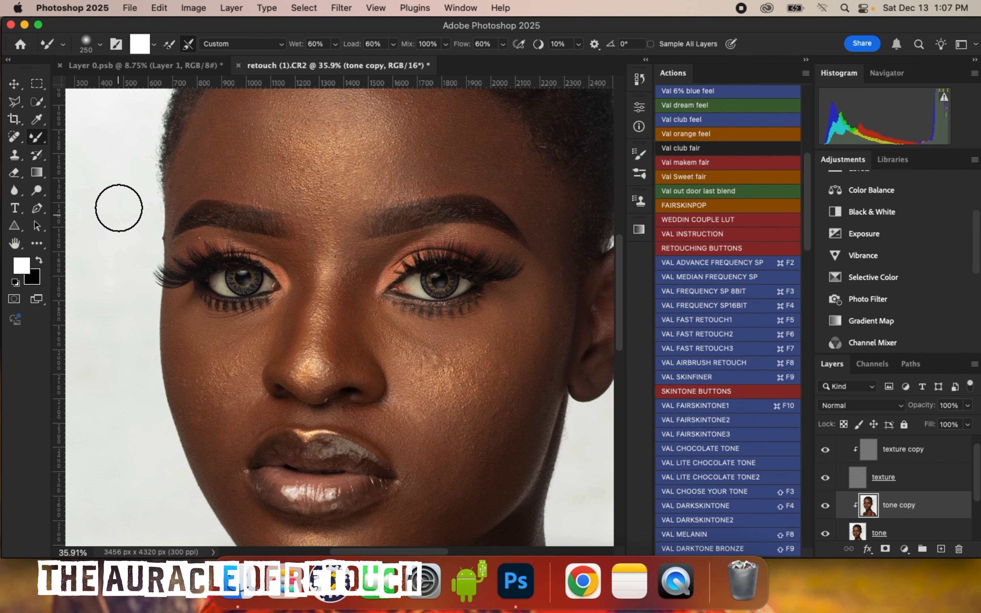
click(154, 44)
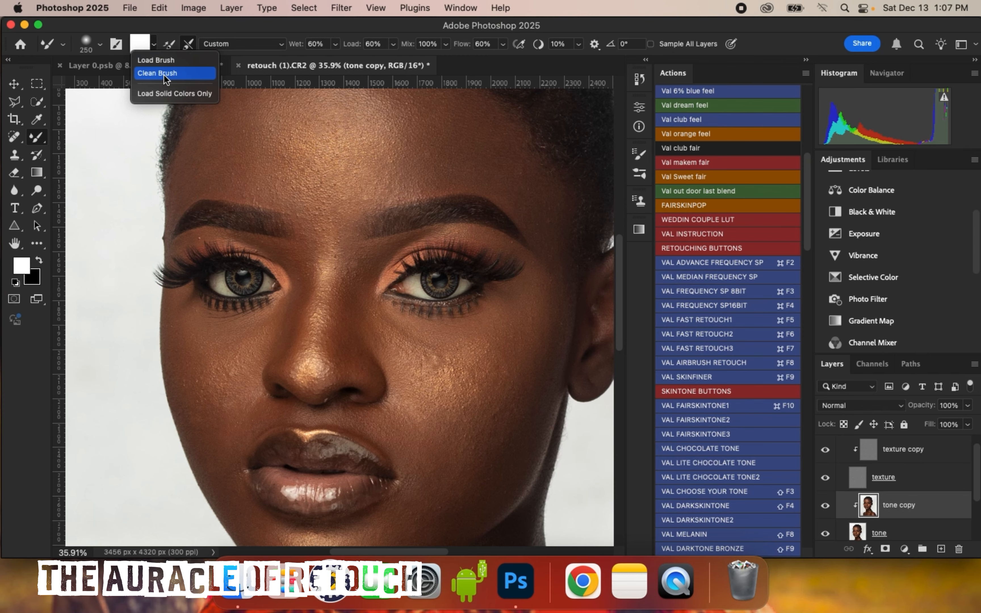
click(164, 75)
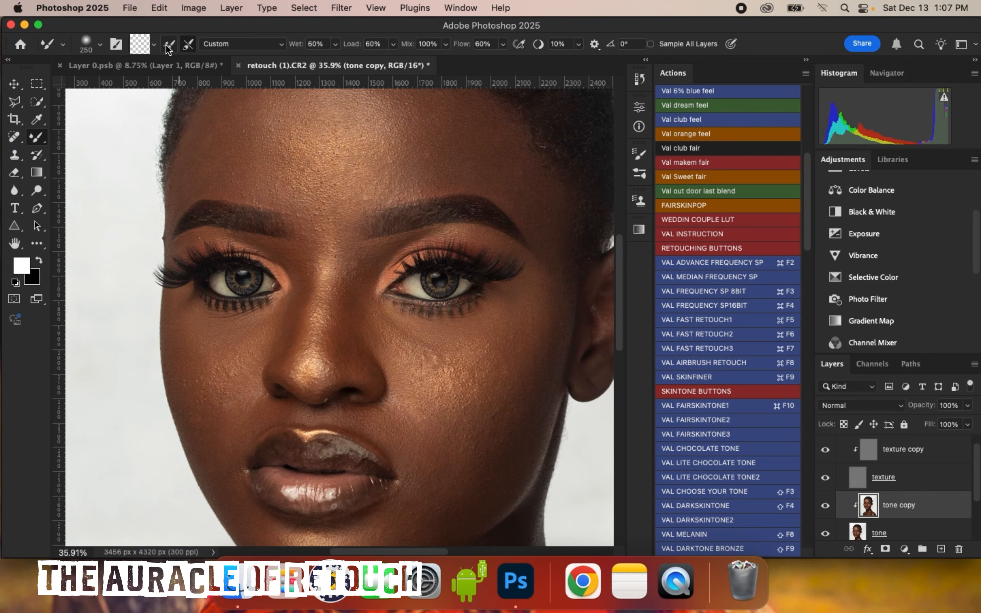
click(189, 44)
- Collapse the fs 16 bit group in the layer stack
mouse_move(620, 289)
mouse_down()
mouse_move(618, 257)
mouse_move(614, 399)
mouse_move(615, 294)
mouse_up()
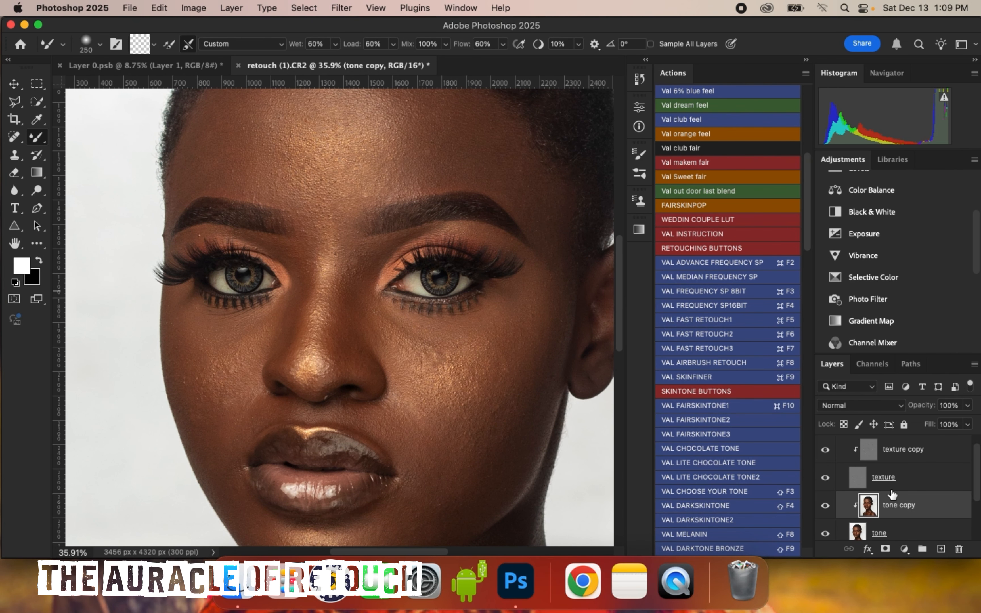
scroll(892, 494, up, 3)
click(840, 445)
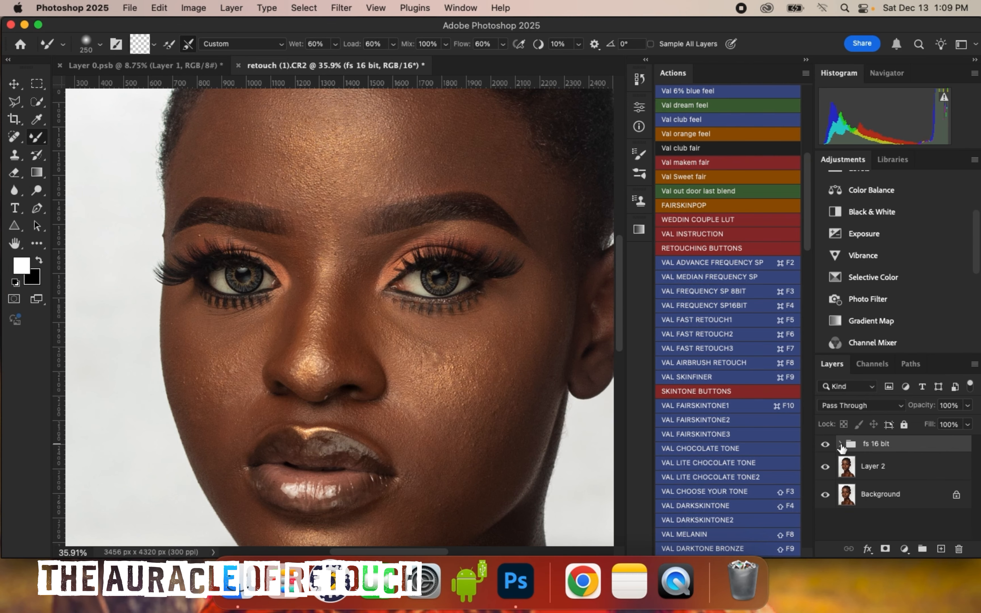